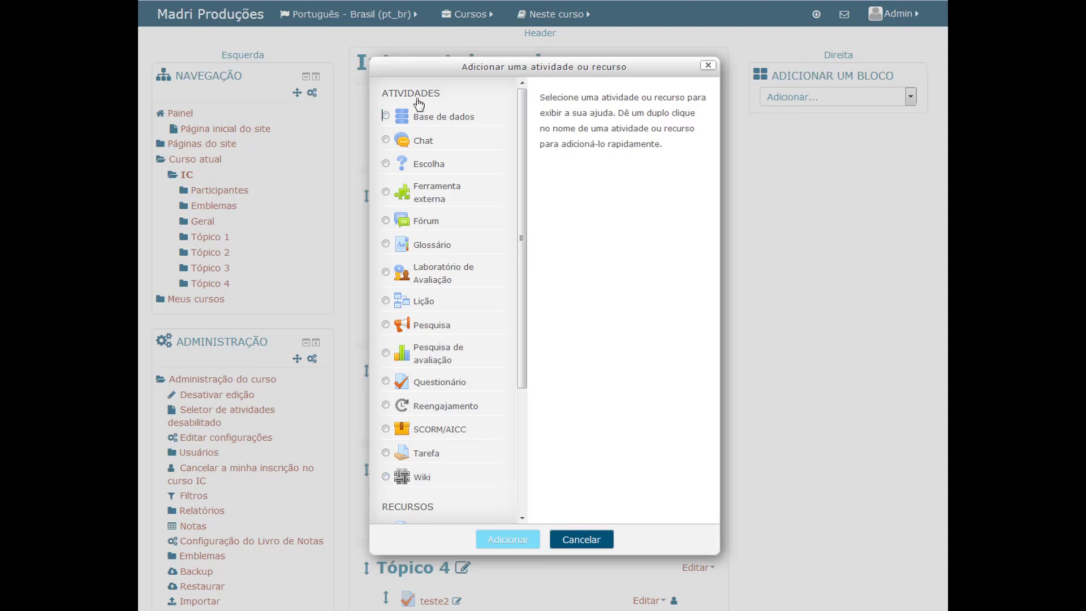
# Step: Add a Wiki activity to Tópico 1 and set its wiki mode to Wiki colaborativa
pyautogui.click(410, 481)
pyautogui.click(508, 543)
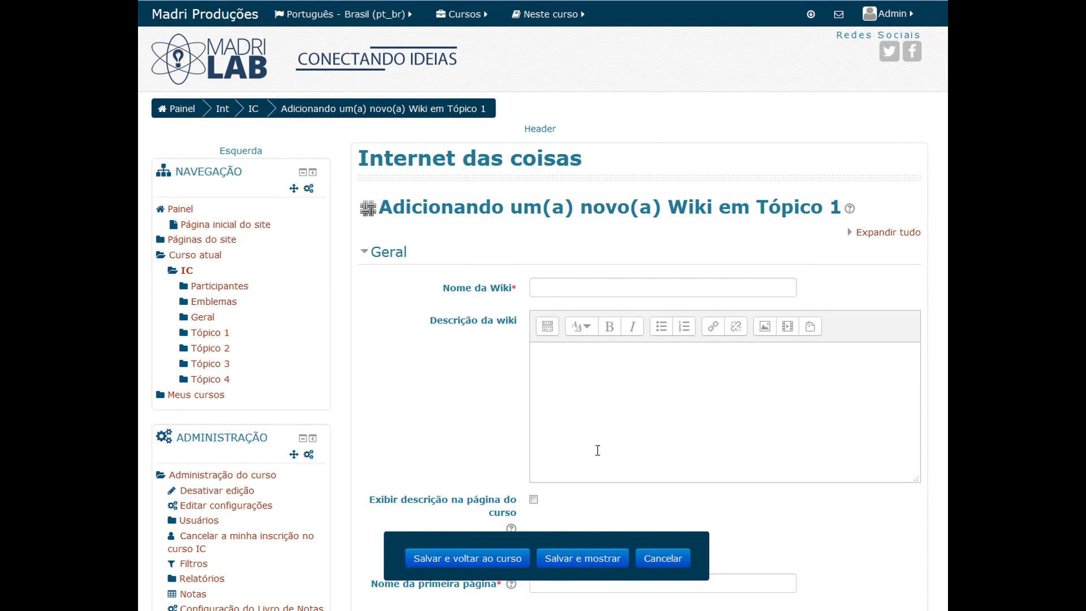
pyautogui.scroll(-3, 573, 405)
pyautogui.scroll(3, 609, 403)
pyautogui.scroll(-2, 569, 388)
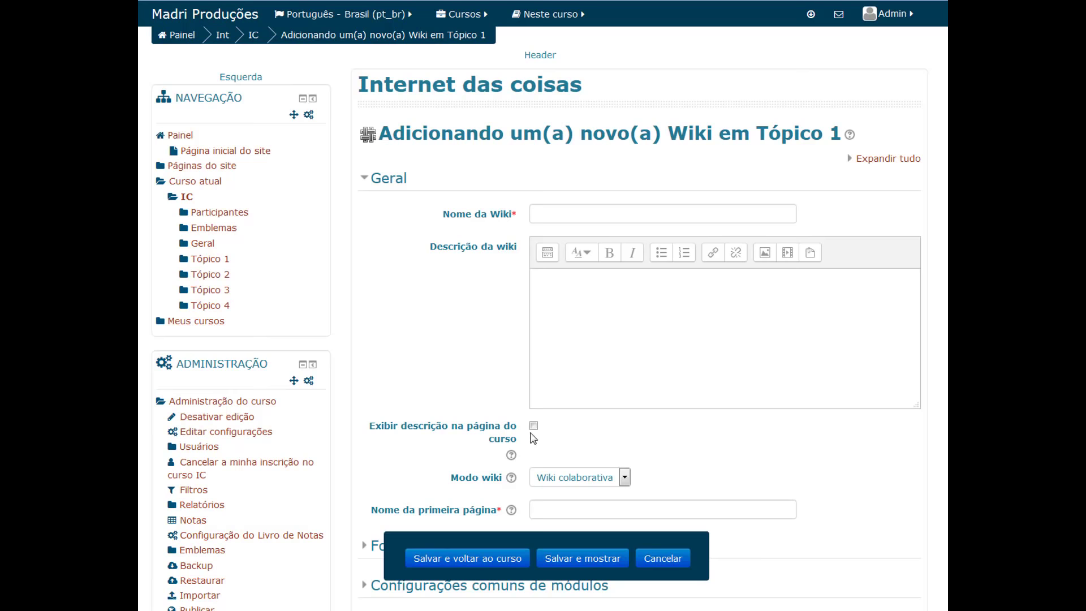
pyautogui.scroll(-3, 468, 358)
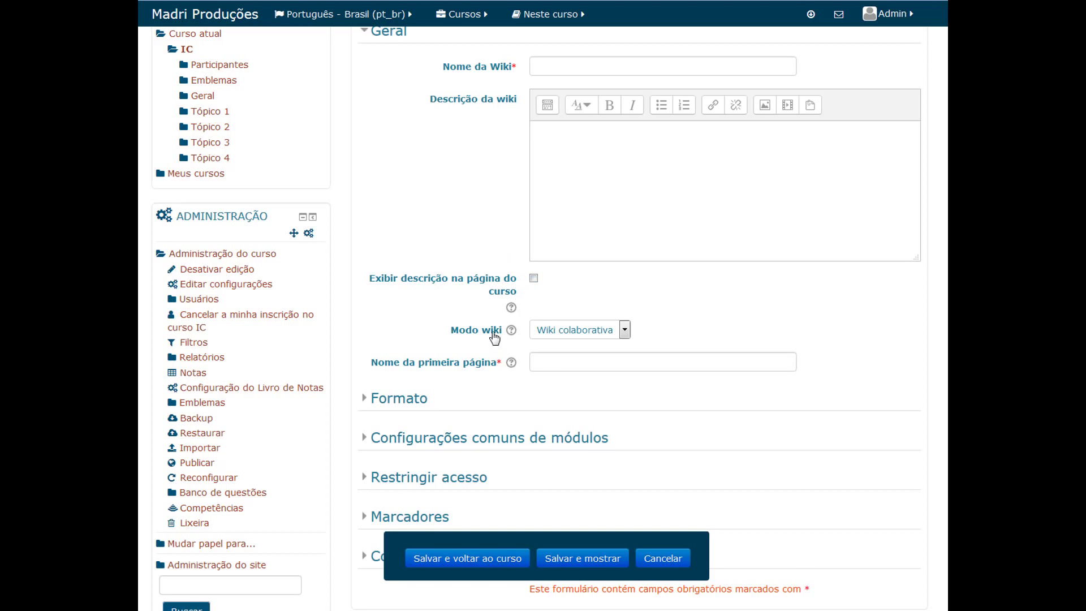
pyautogui.click(608, 338)
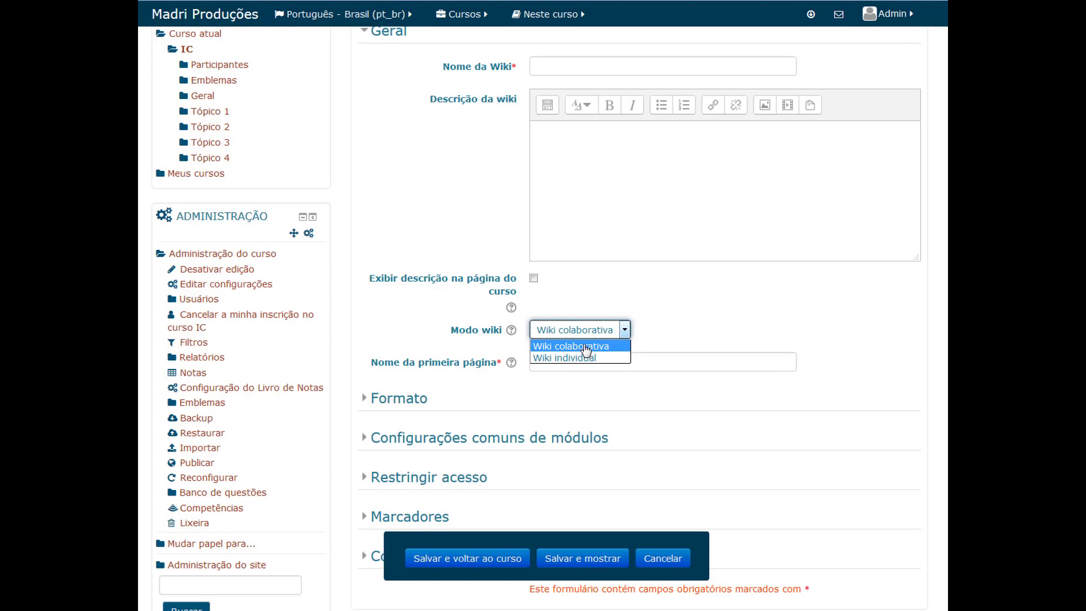
pyautogui.click(589, 345)
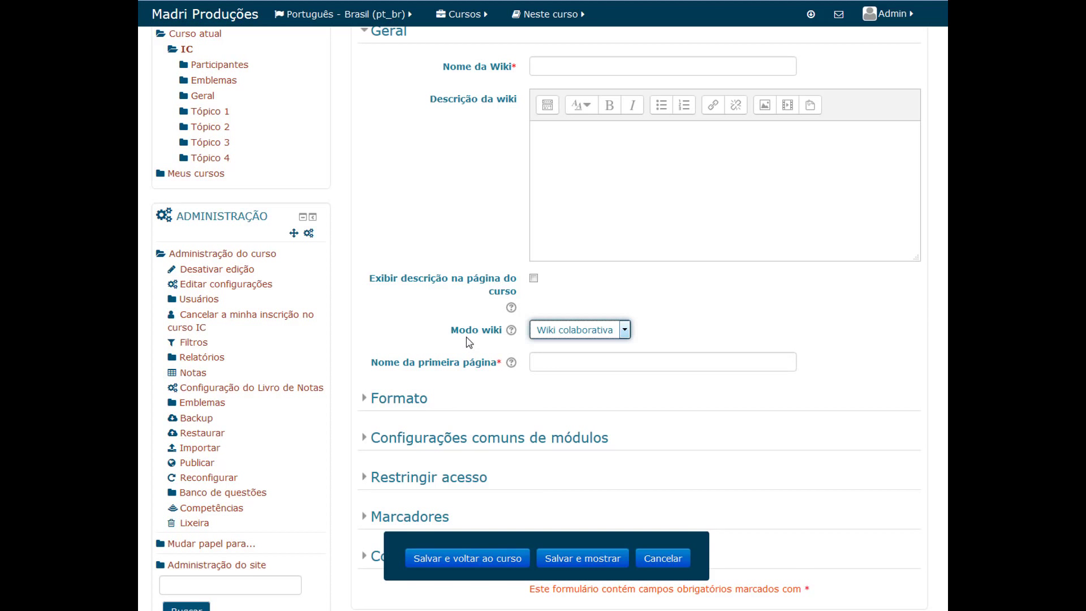
# Step: Try Wiki individual as the wiki mode and return it to Wiki colaborativa
pyautogui.click(582, 333)
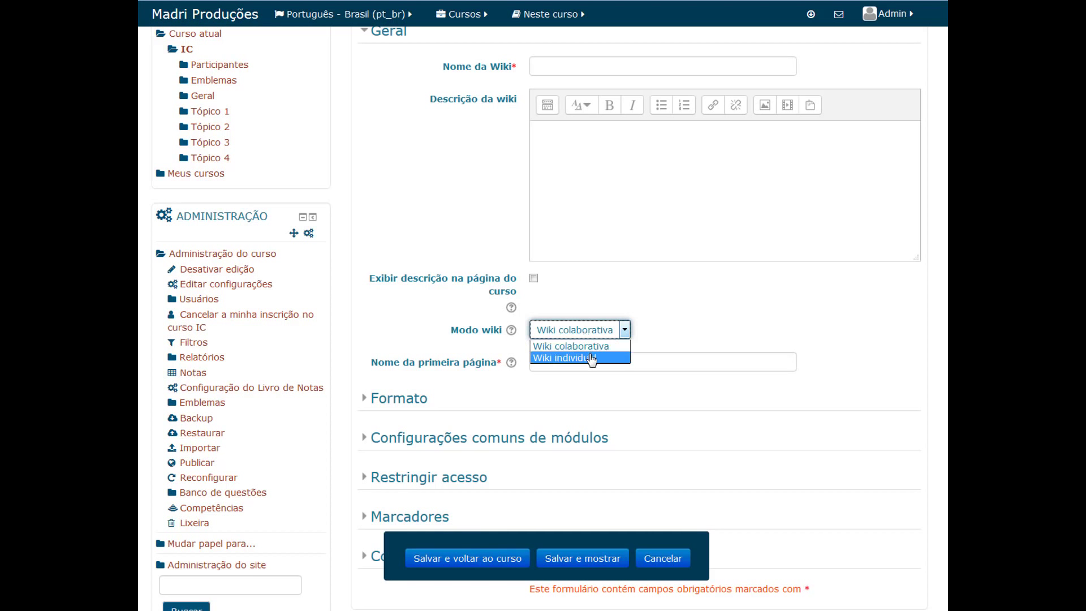
pyautogui.click(591, 358)
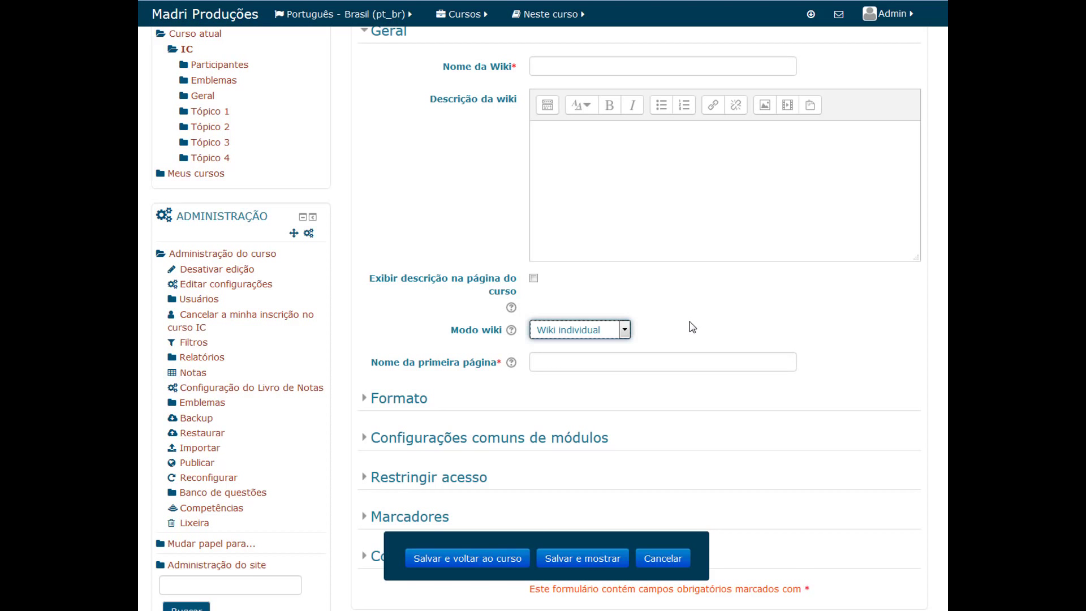
pyautogui.click(625, 331)
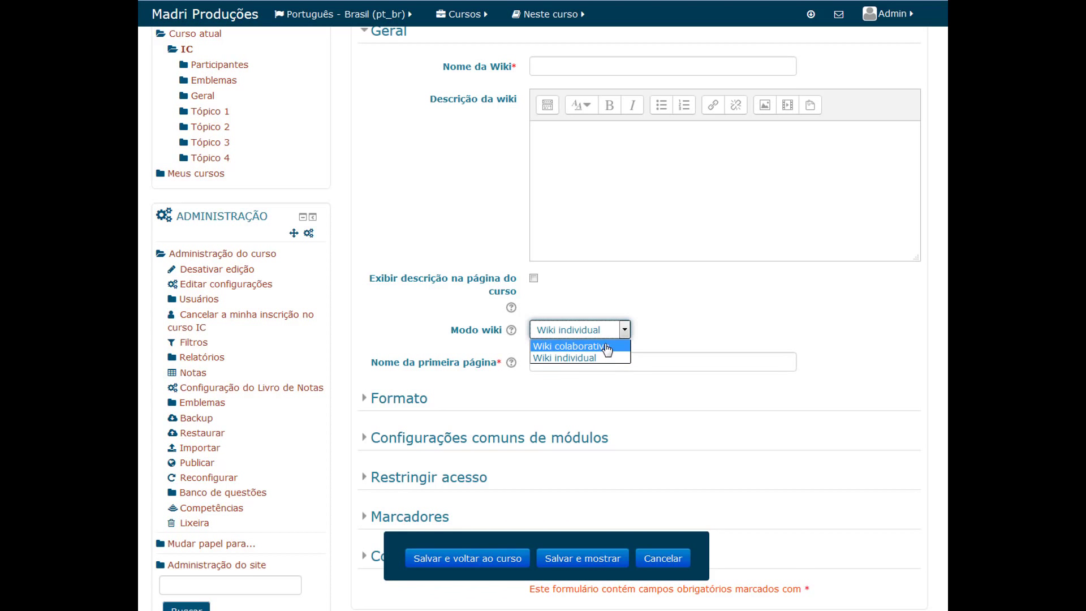
pyautogui.click(608, 347)
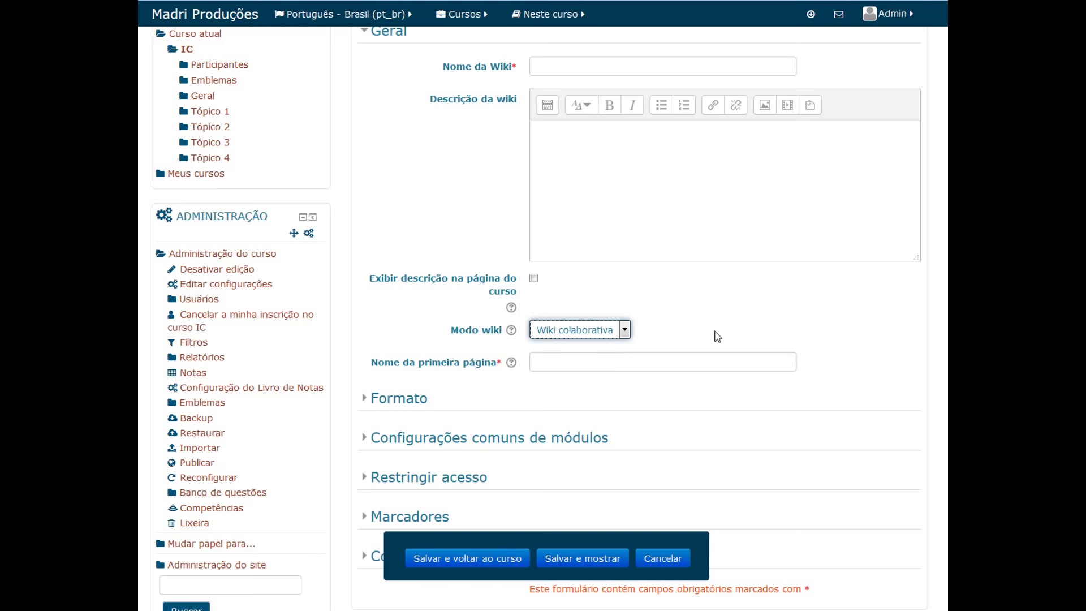
# Step: Expand the wiki's format settings and choose HTML as the default format, leaving the first page name empty
pyautogui.scroll(-3, 634, 314)
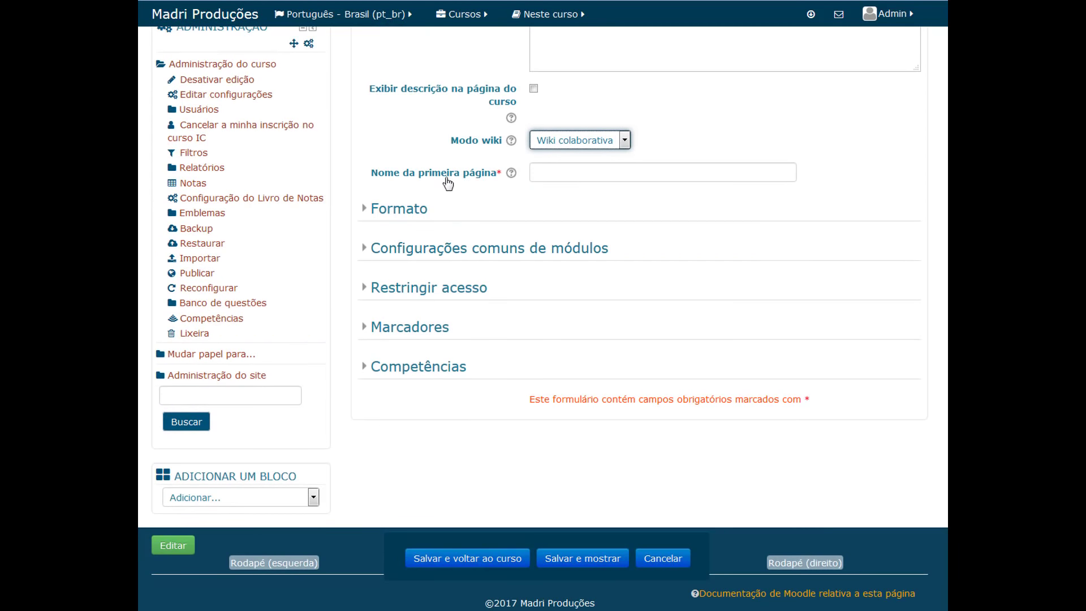
pyautogui.click(555, 173)
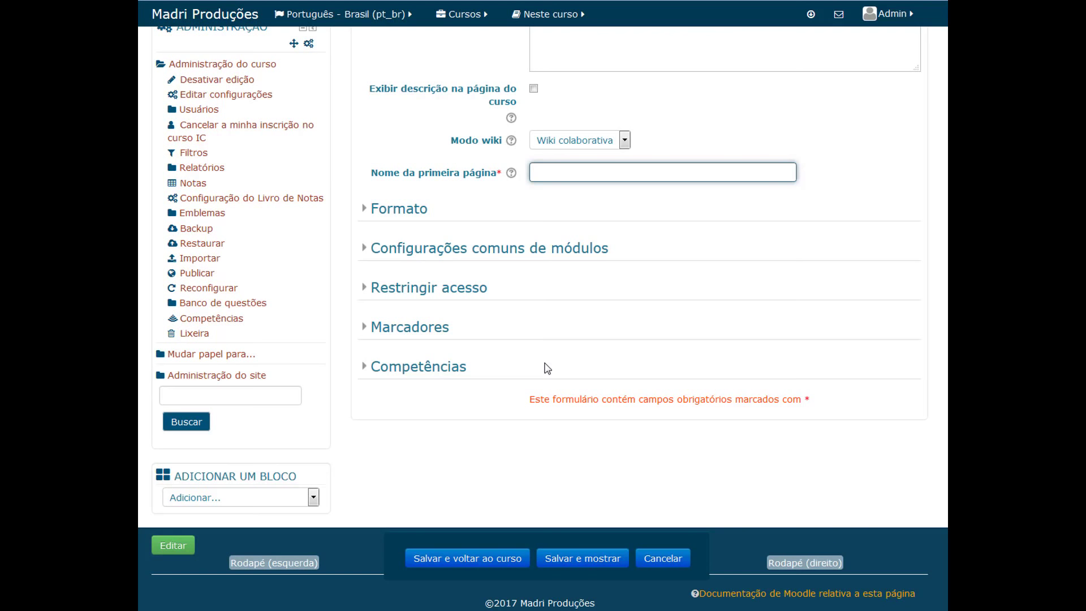
pyautogui.click(399, 209)
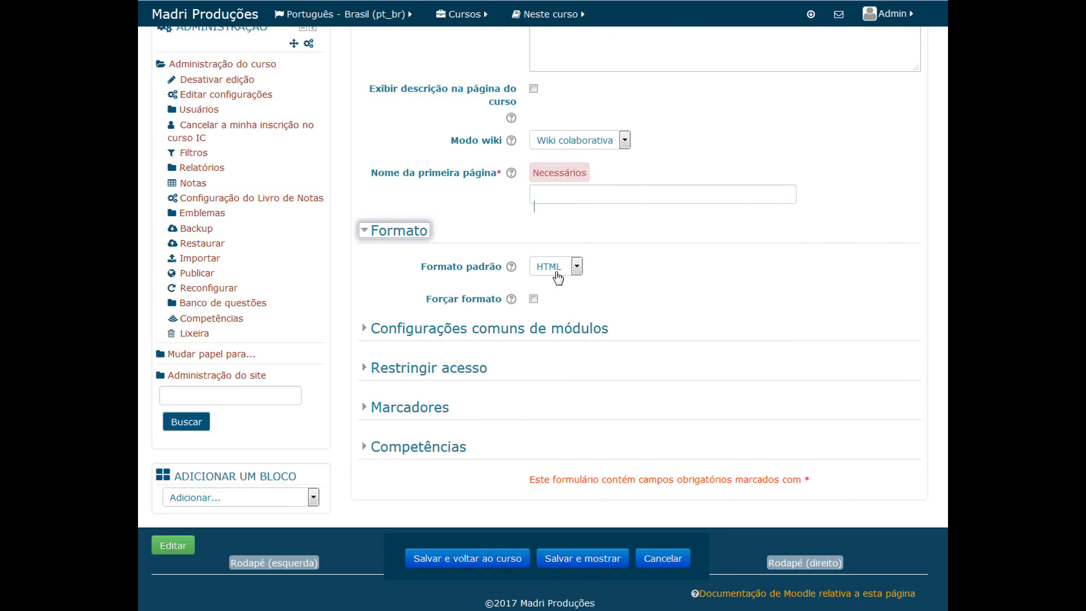
pyautogui.click(577, 272)
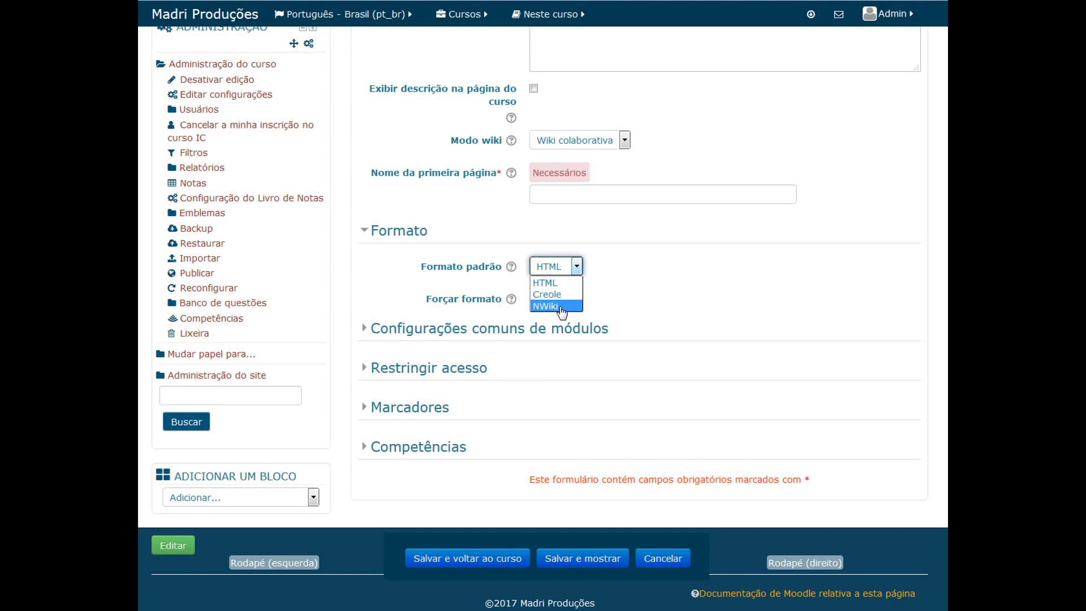
pyautogui.click(542, 288)
# Step: Show the full set of formatting tools for the wiki description and review the rest of the form
pyautogui.scroll(5, 614, 249)
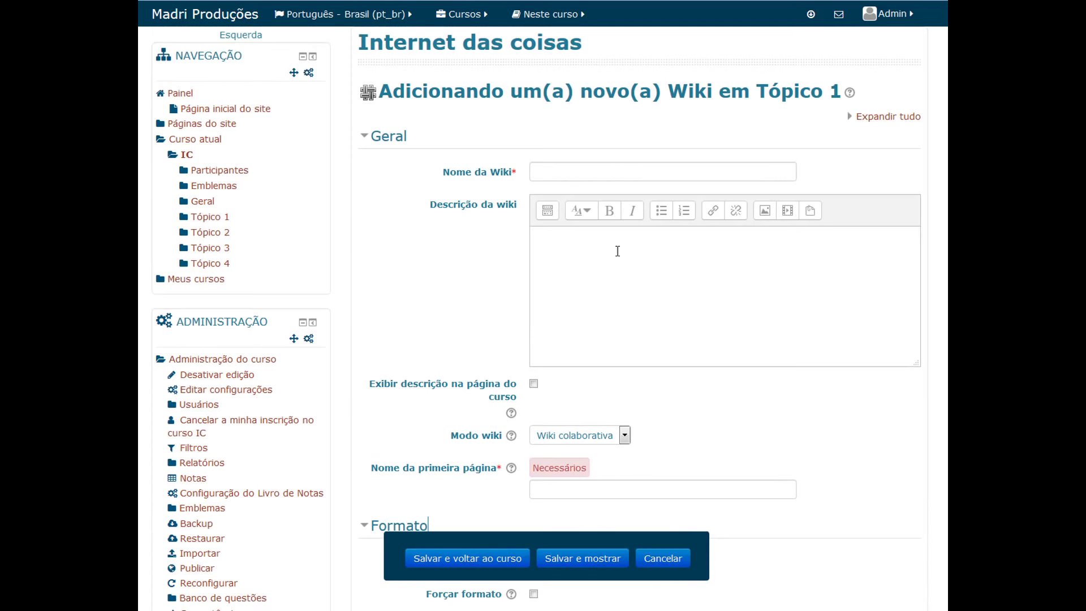
pyautogui.click(551, 210)
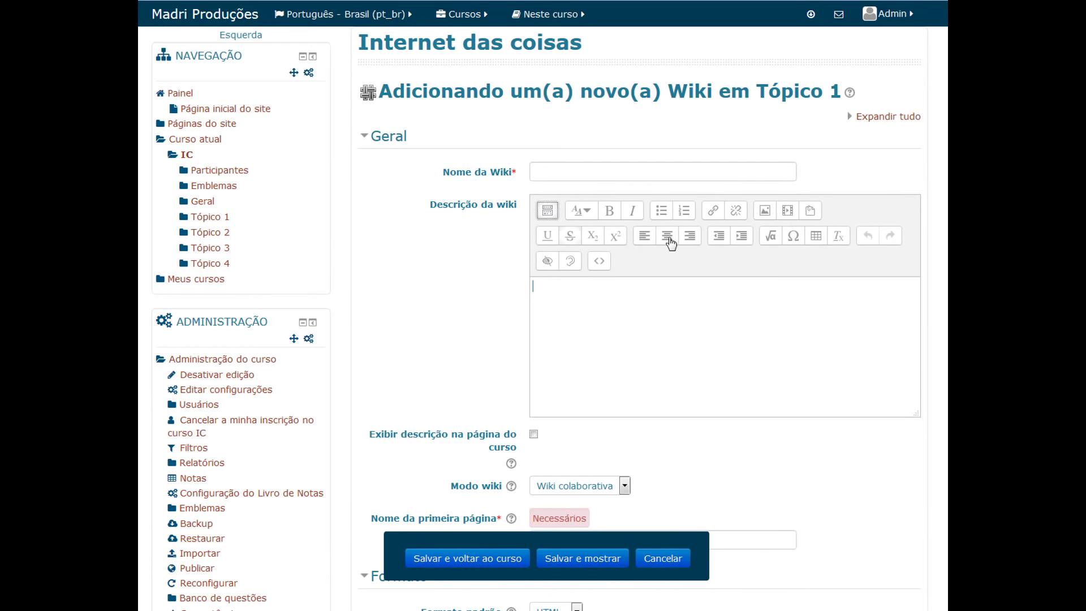
pyautogui.scroll(-5, 548, 236)
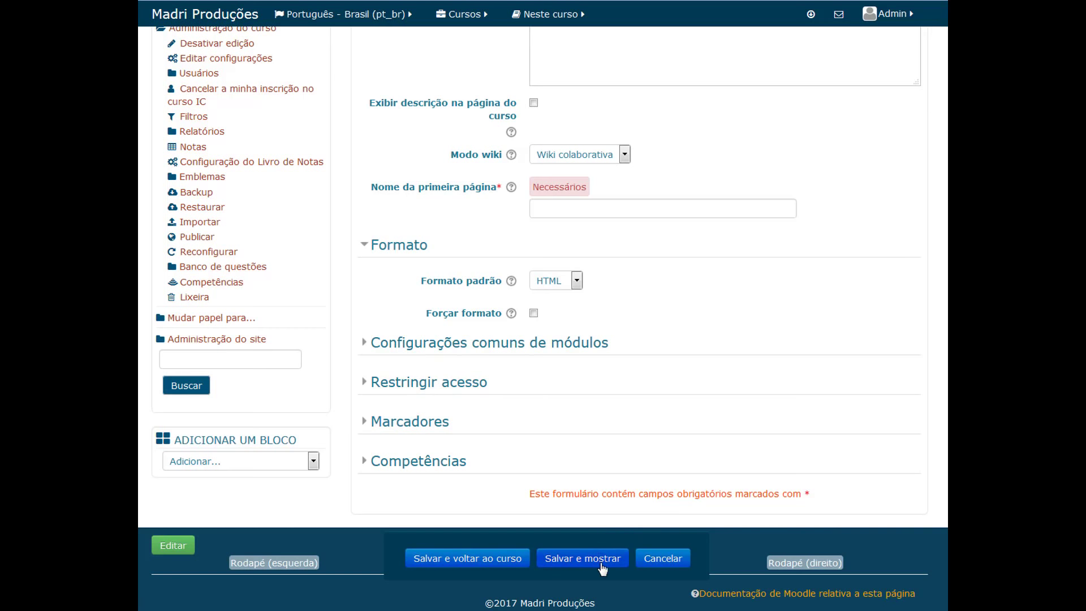
pyautogui.scroll(6, 671, 347)
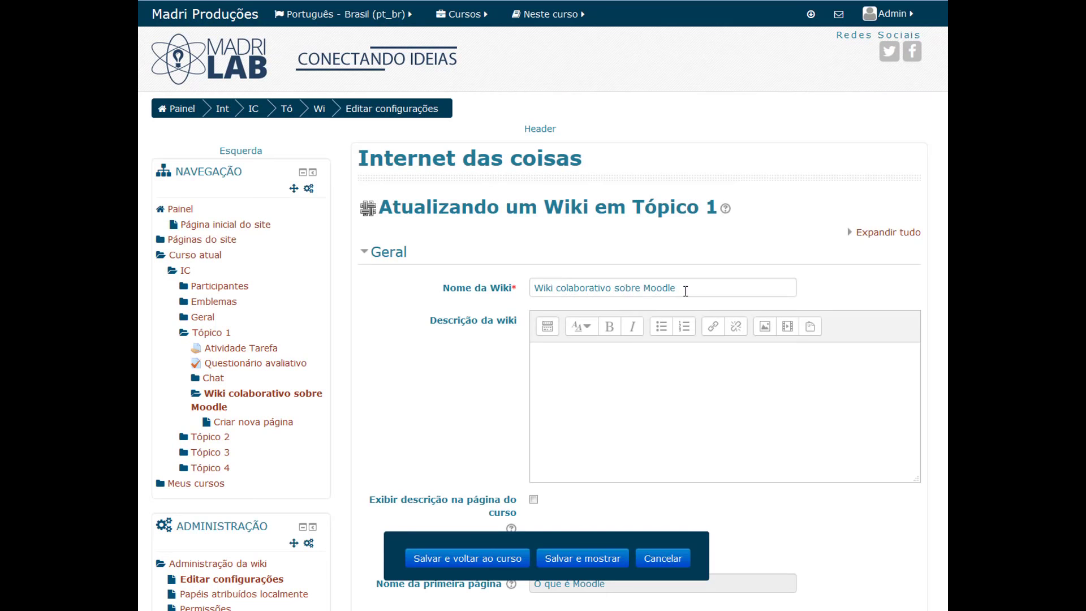
# Step: Review the general and format settings of the existing wiki 'Wiki colaborativo sobre Moodle'
pyautogui.scroll(-5, 686, 291)
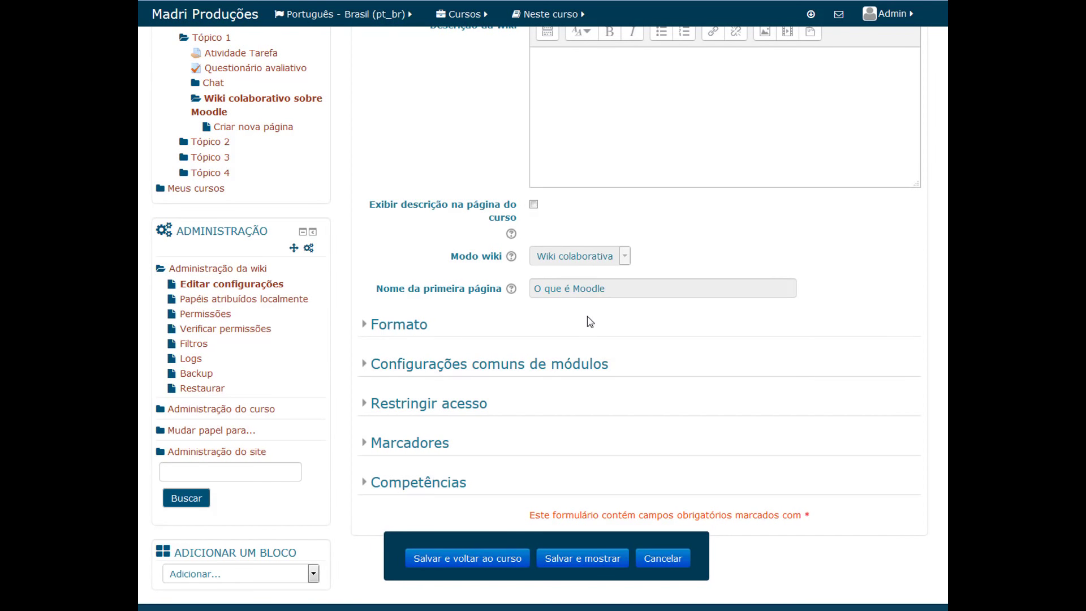
pyautogui.click(365, 324)
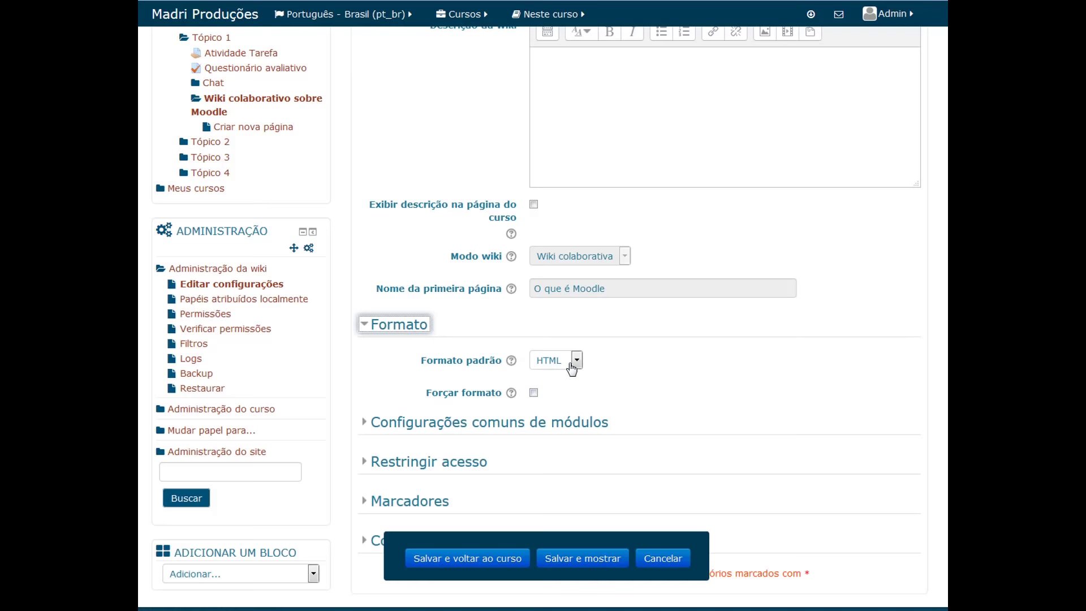
pyautogui.scroll(-2, 688, 385)
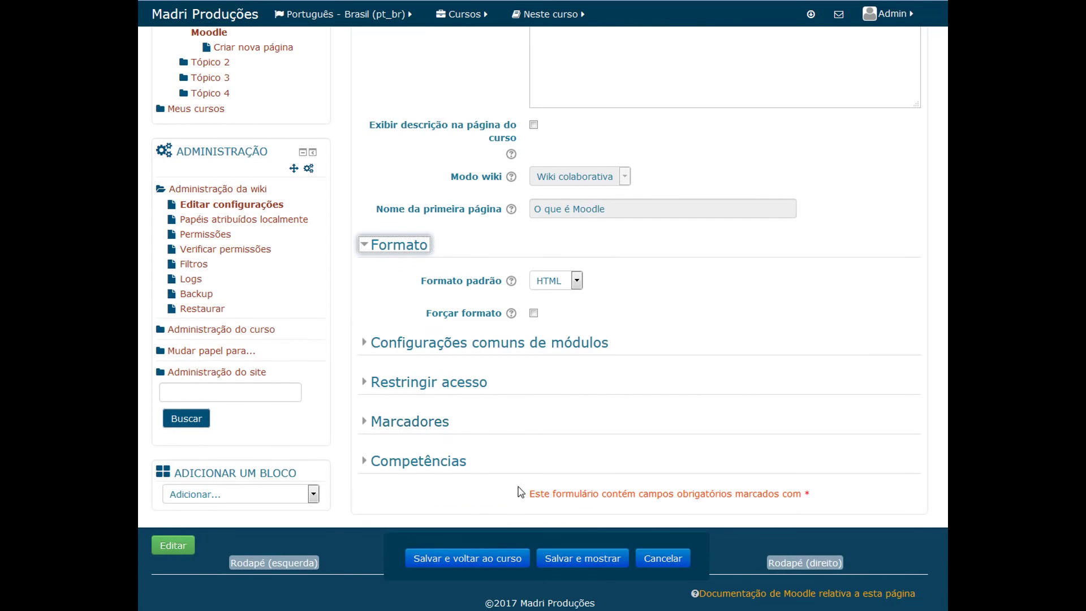
pyautogui.click(627, 515)
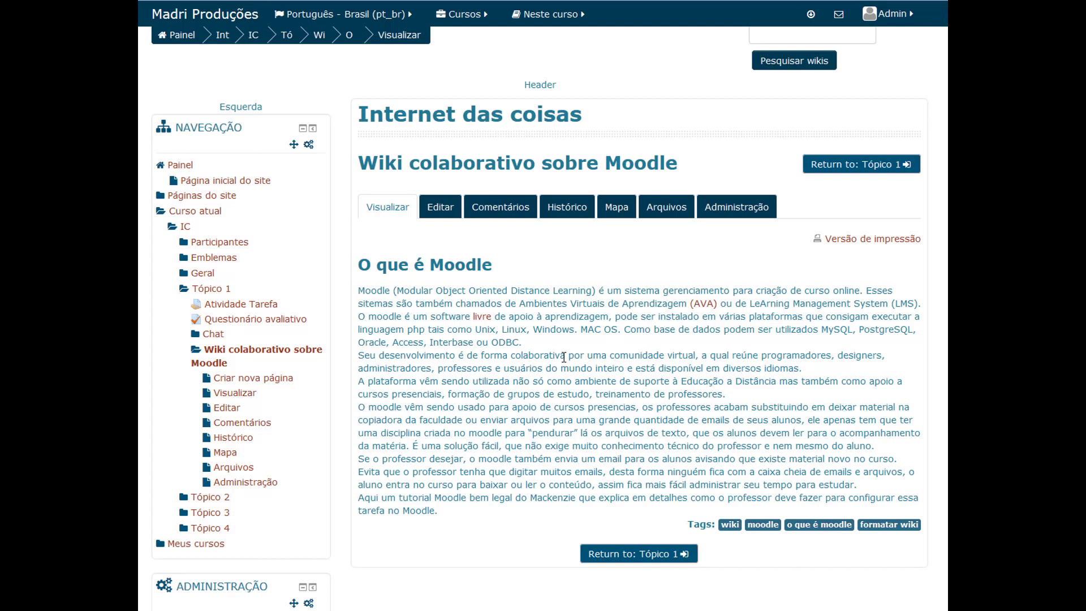
# Step: Open the wiki page 'O que é Moodle' for editing and examine its text, tags and the bracketed [[(AVA)]] link
pyautogui.click(435, 207)
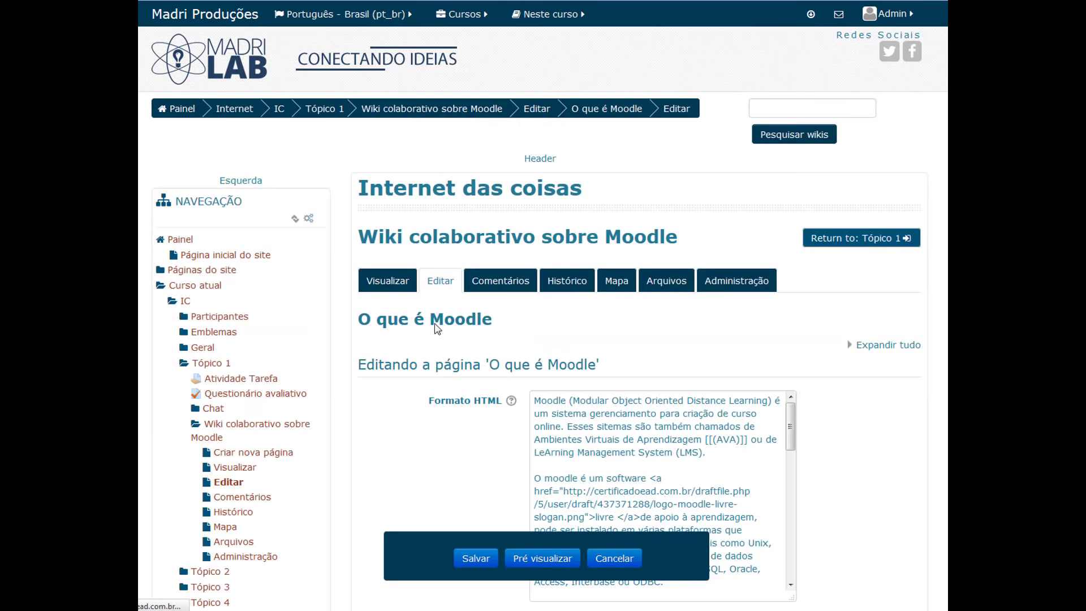
pyautogui.scroll(-3, 536, 378)
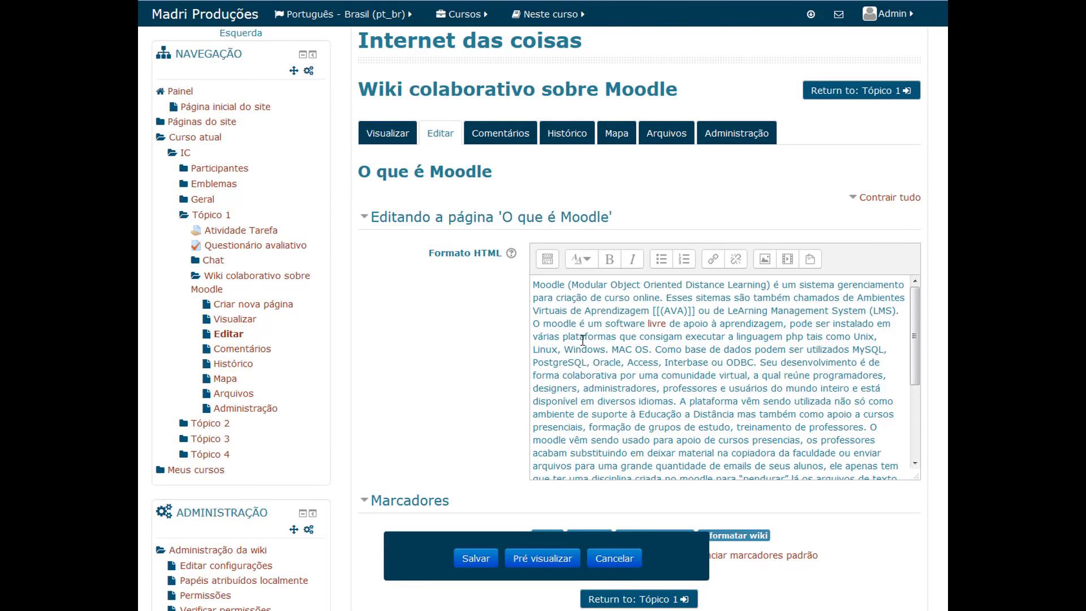
pyautogui.scroll(-5, 569, 343)
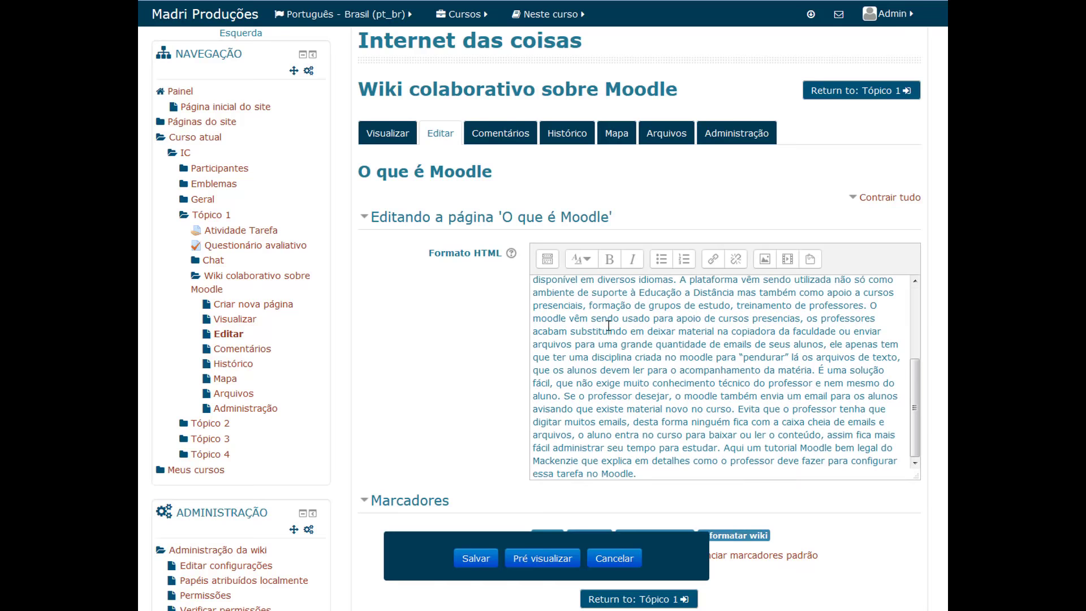
pyautogui.scroll(5, 623, 283)
pyautogui.scroll(-2, 673, 221)
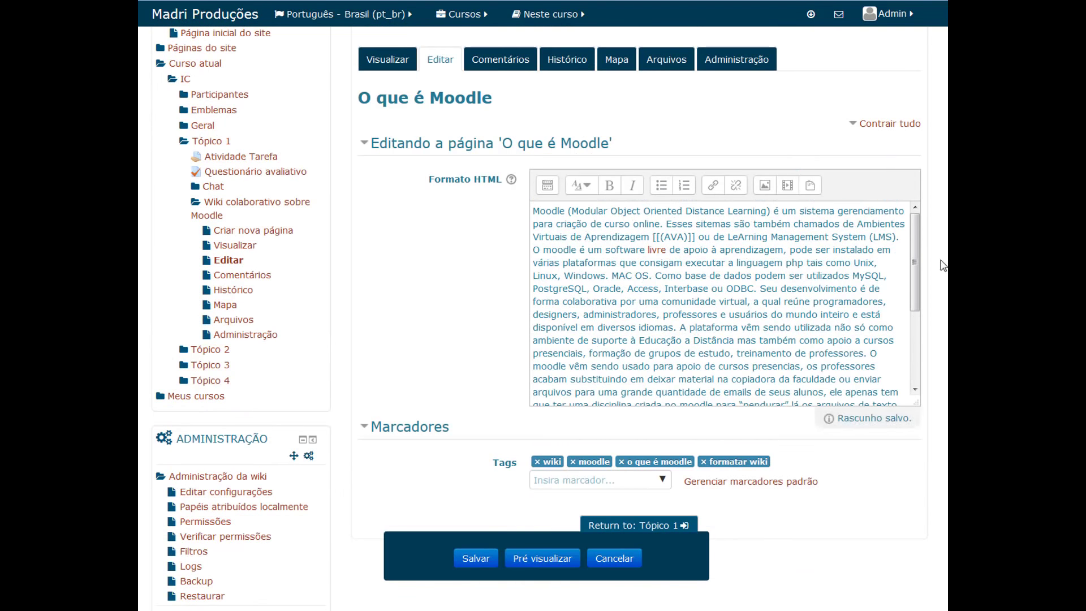
pyautogui.scroll(-1, 903, 321)
pyautogui.scroll(-4, 903, 321)
pyautogui.scroll(5, 903, 321)
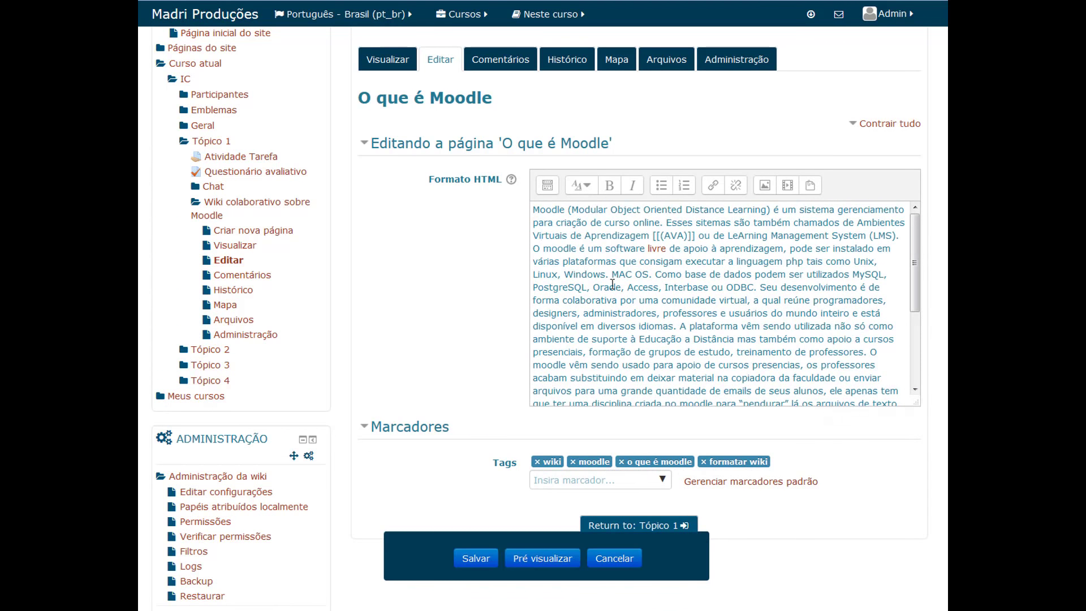
pyautogui.moveTo(661, 237); pyautogui.dragTo(688, 236)
pyautogui.click(650, 279)
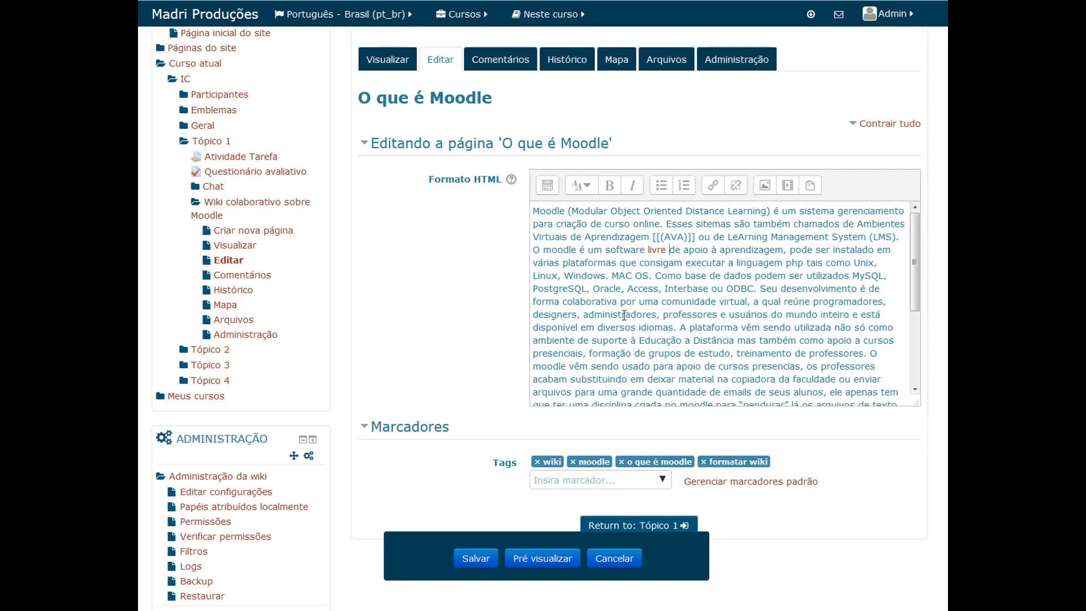
# Step: Enclose the word 'Linux' in double square brackets to make it the wiki link [[Linux]]
pyautogui.doubleClick(542, 275)
pyautogui.click(549, 275)
pyautogui.click(534, 276)
pyautogui.write('[[')
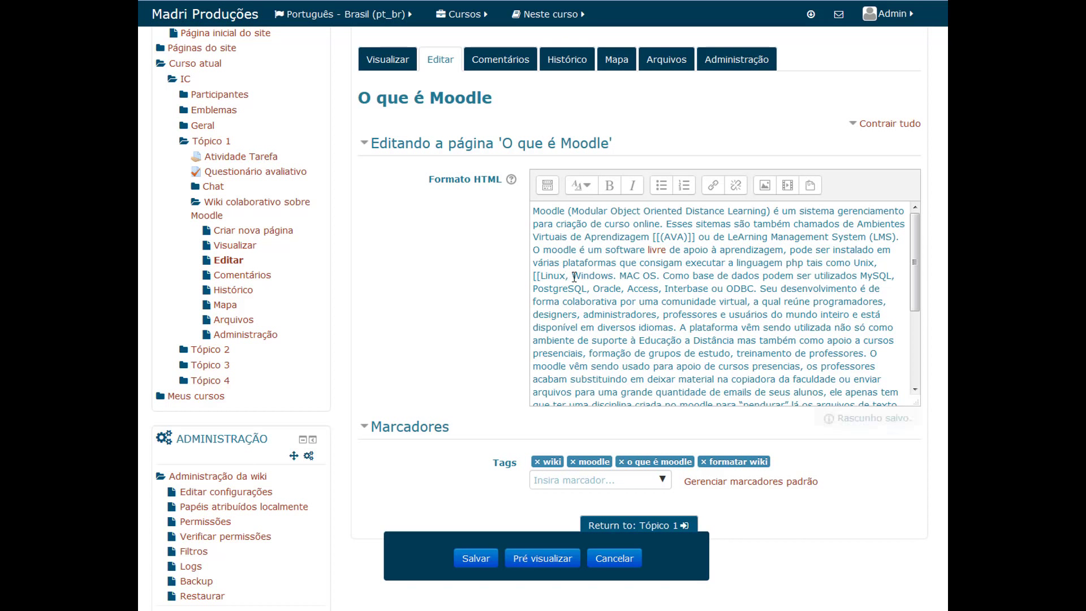
pyautogui.click(574, 276)
pyautogui.press('BackSpace')
pyautogui.write(']]')
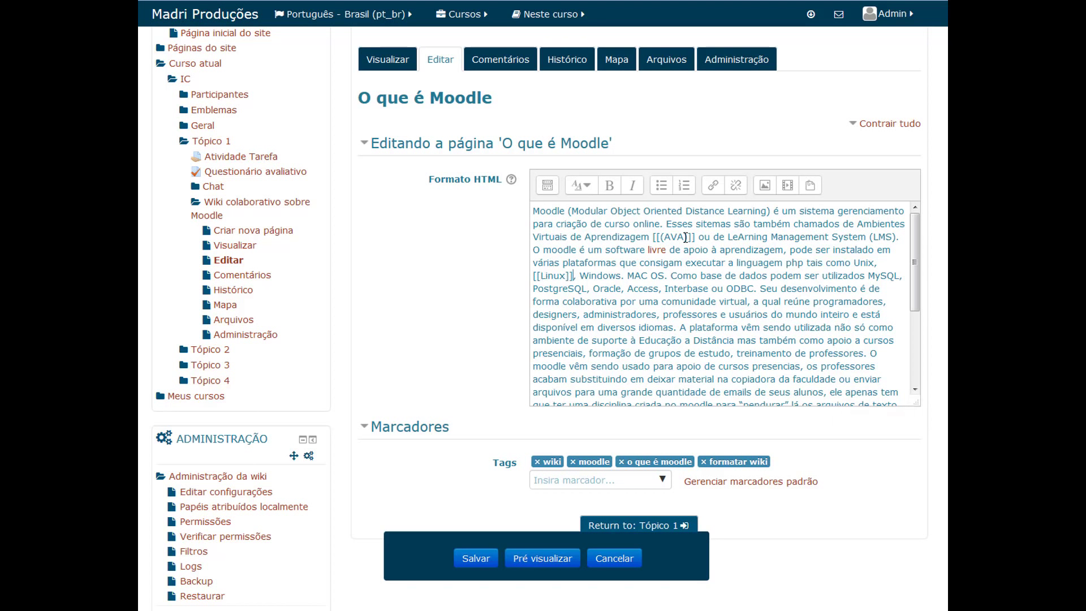
# Step: Turn 'MAC OS' and 'Windows' into the wiki links [[MAC OS]] and [[Windows]] with double square brackets
pyautogui.click(629, 276)
pyautogui.write('[[')
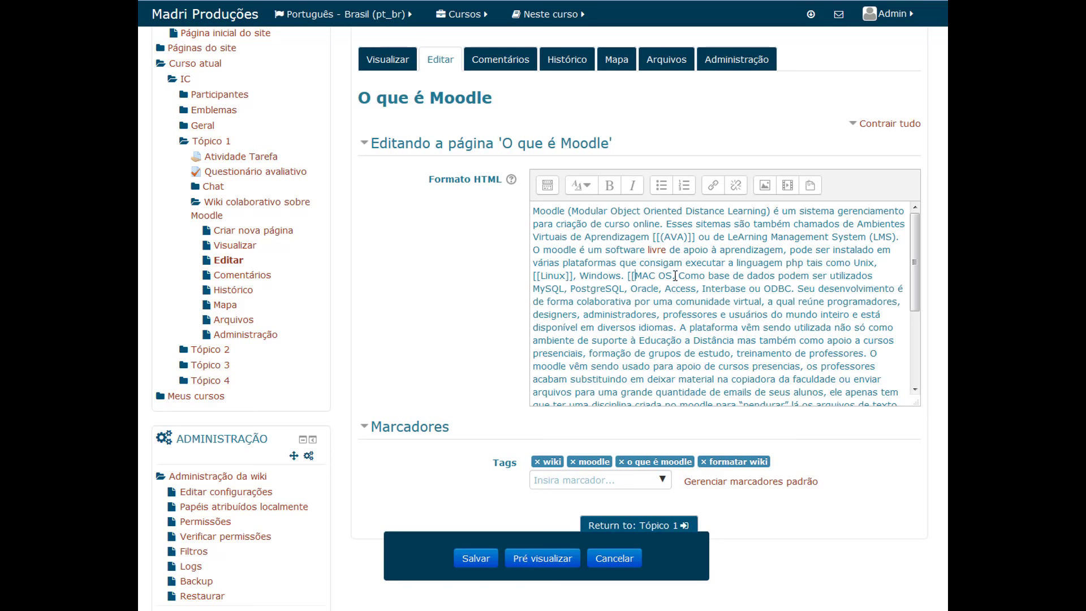
pyautogui.click(674, 276)
pyautogui.write(']]')
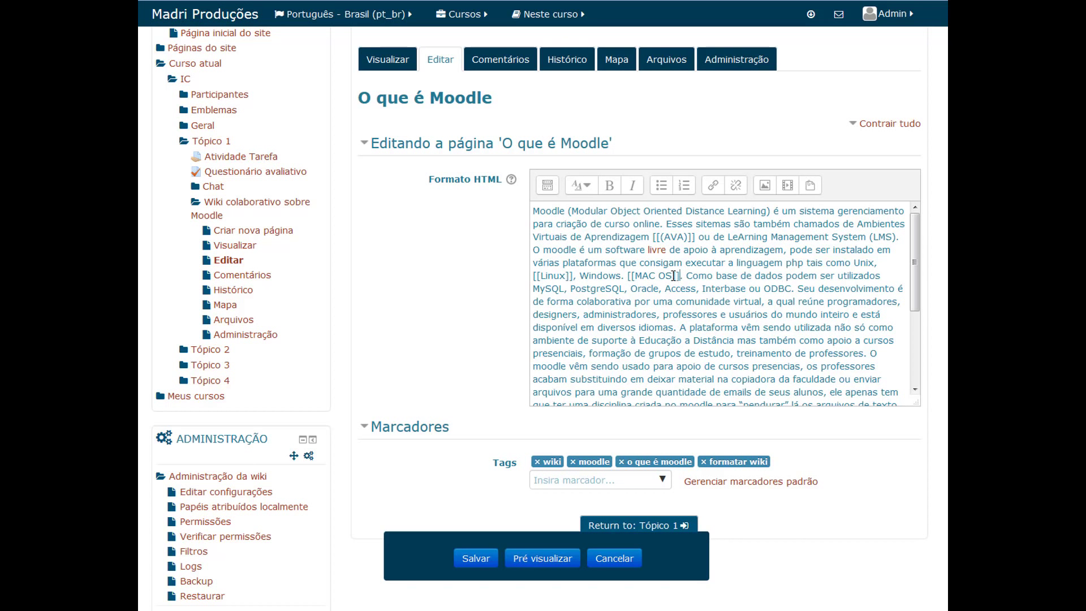
pyautogui.click(580, 274)
pyautogui.write('[[')
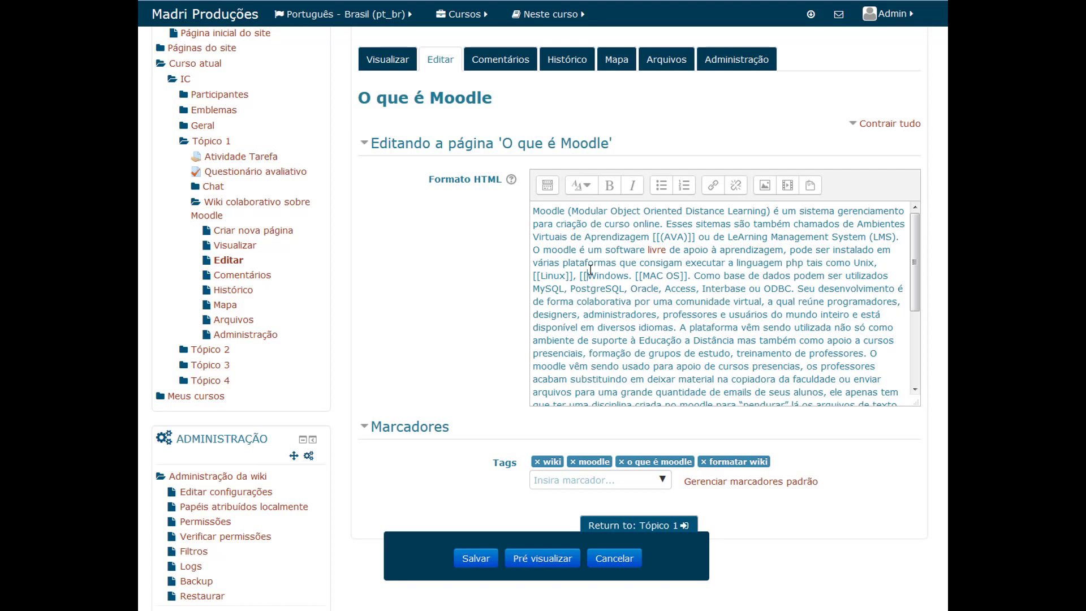
pyautogui.click(630, 276)
pyautogui.write(']].')
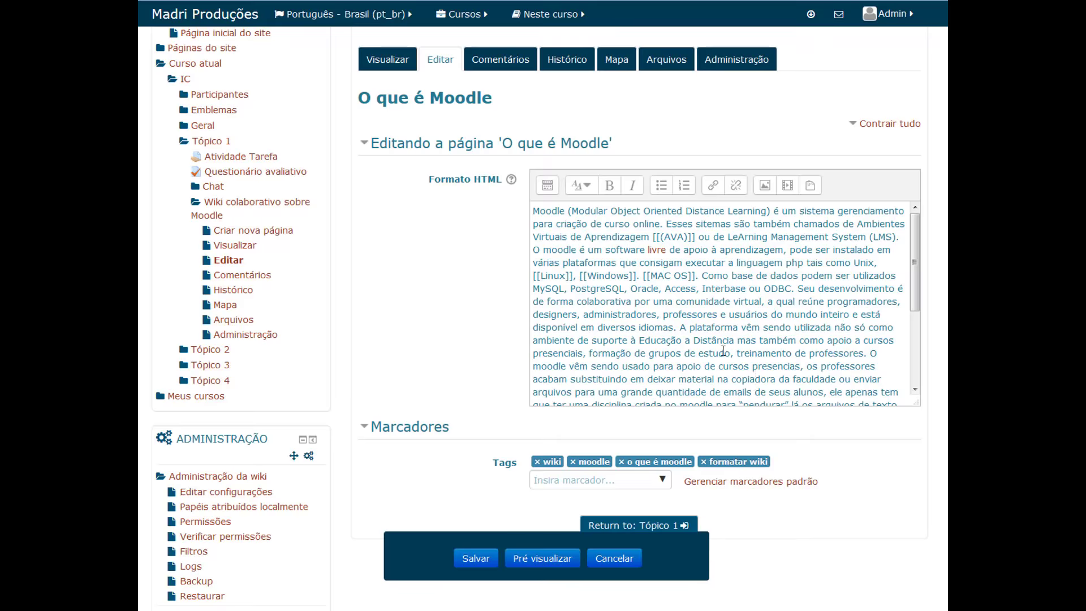
# Step: Turn 'Educação a Distância' into the wiki link [[Educação a Distância]] with double square brackets and save the page
pyautogui.scroll(-3, 724, 351)
pyautogui.scroll(1, 703, 253)
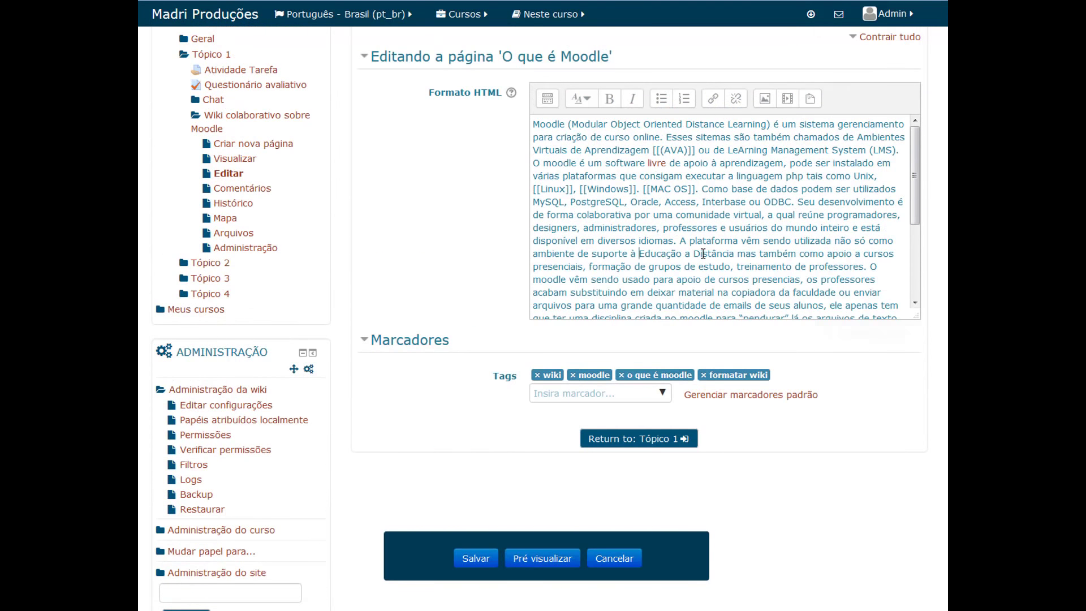
pyautogui.write('[[')
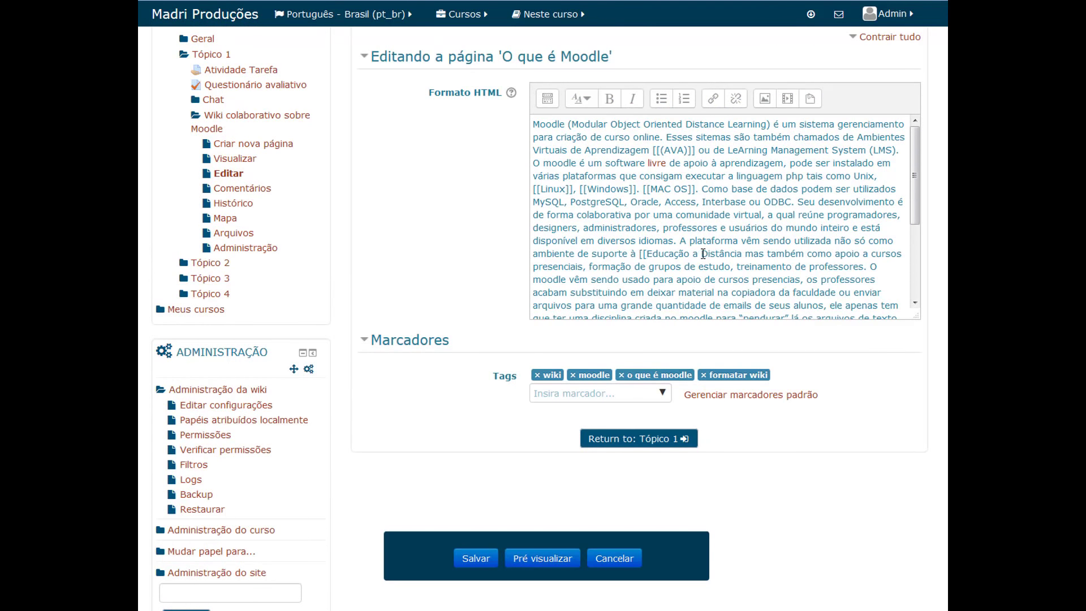
pyautogui.click(742, 255)
pyautogui.write(']]')
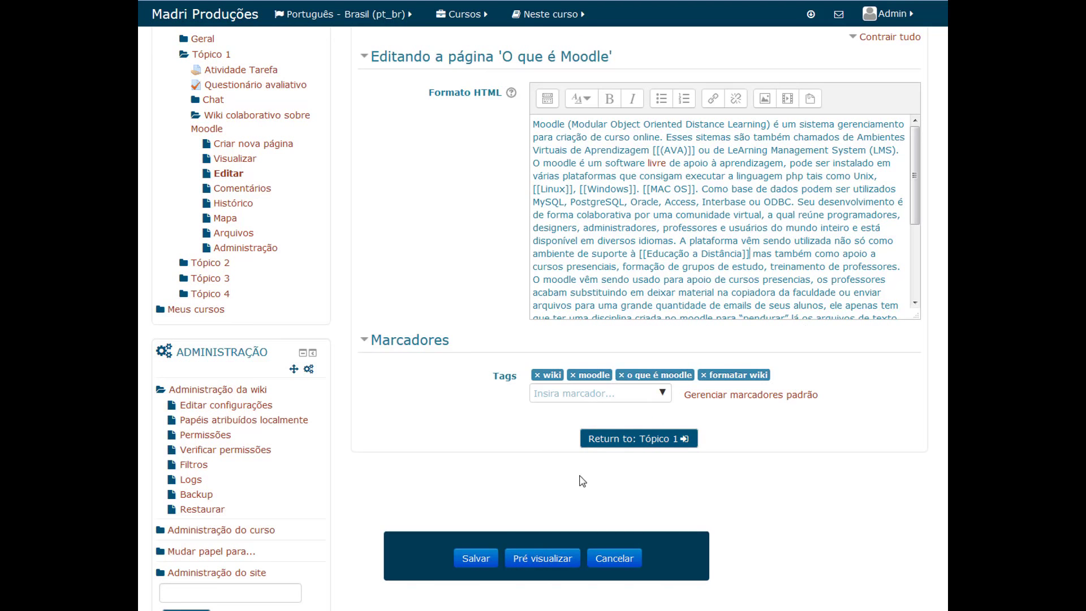
pyautogui.click(476, 558)
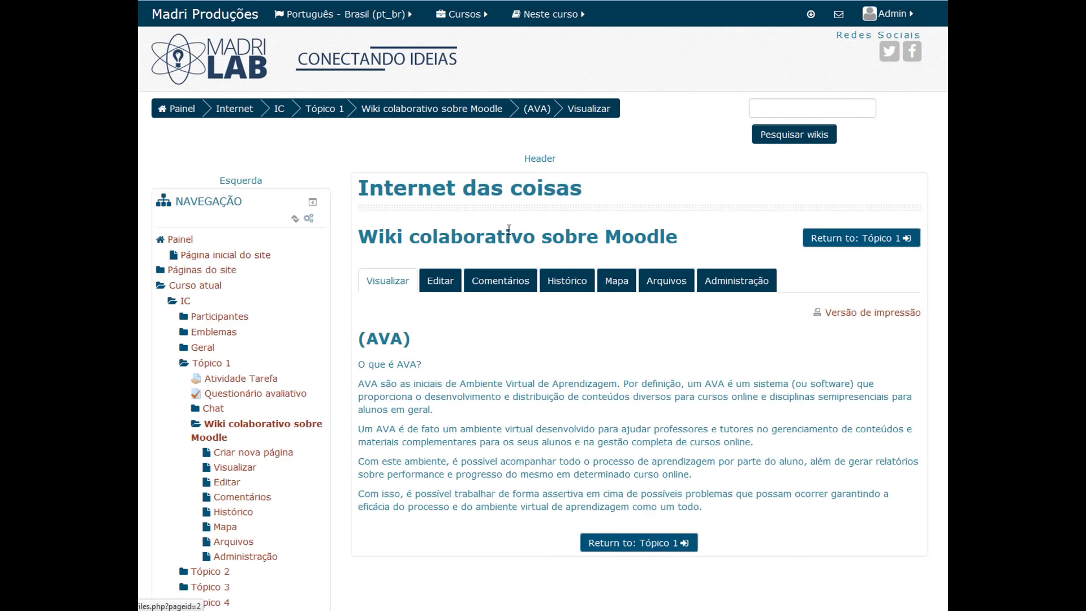
# Step: Read the linked wiki page '(AVA)' and return to the page 'O que é Moodle'
pyautogui.scroll(-5, 563, 383)
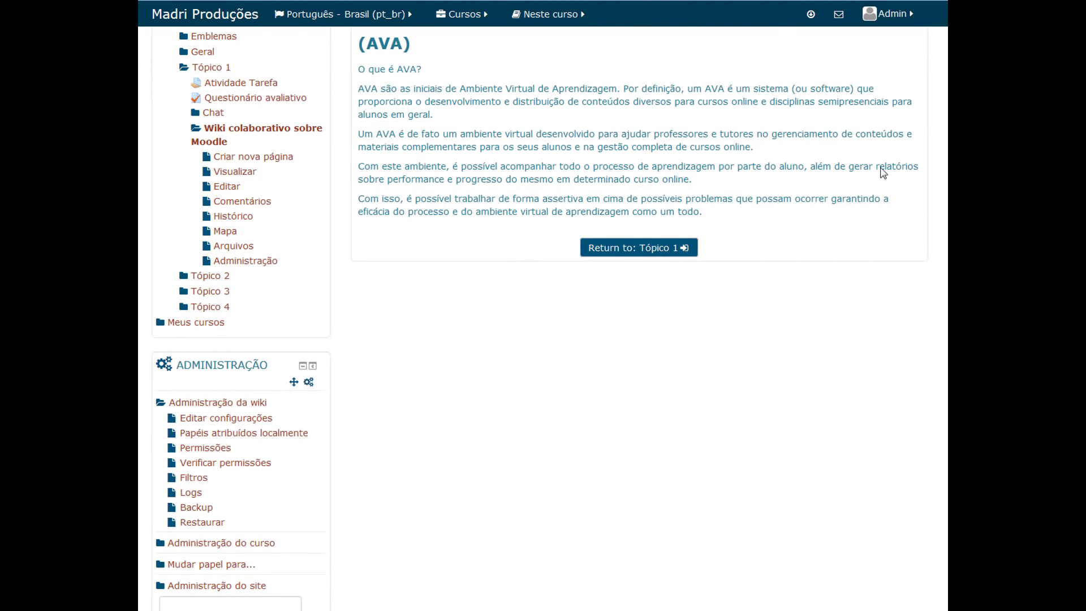
pyautogui.scroll(3, 690, 181)
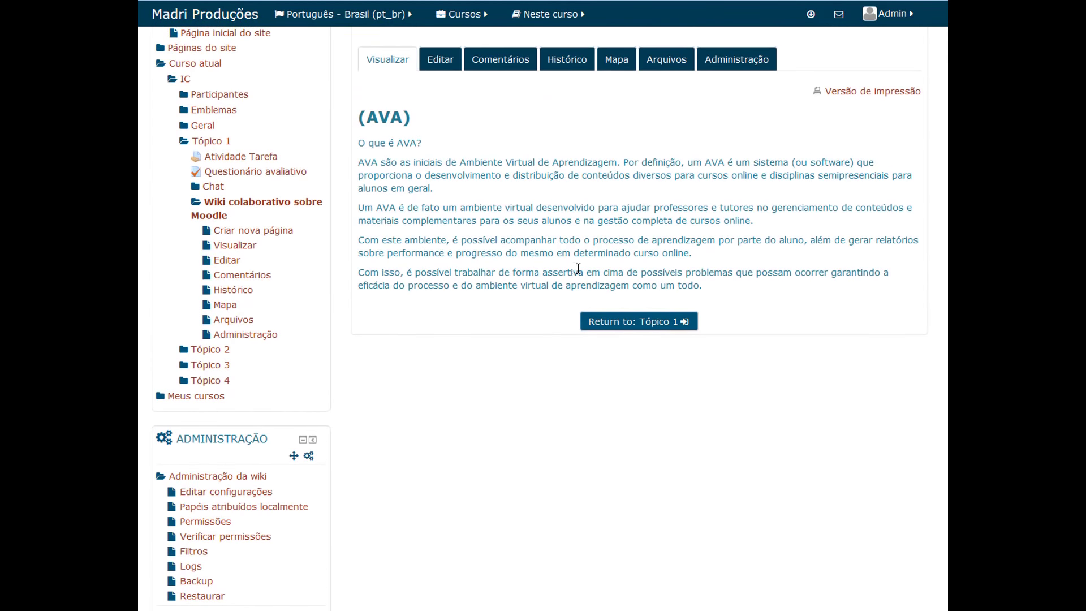
pyautogui.hotkey('alt', 'Left')
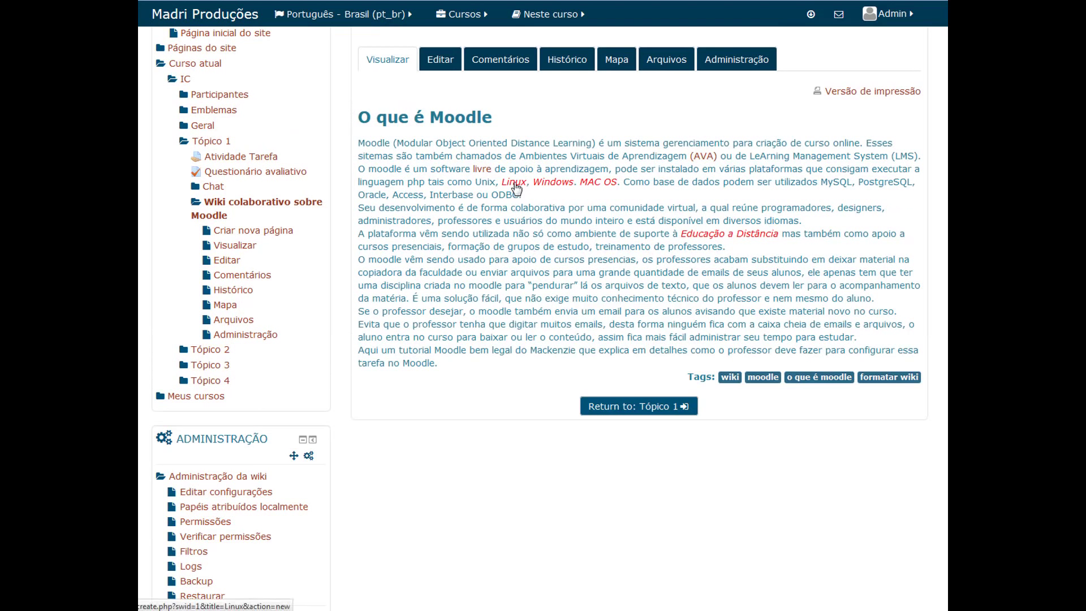
# Step: Create the wiki page 'Linux' in HTML format from its red link and paste the copied description of Linux as its content
pyautogui.click(514, 184)
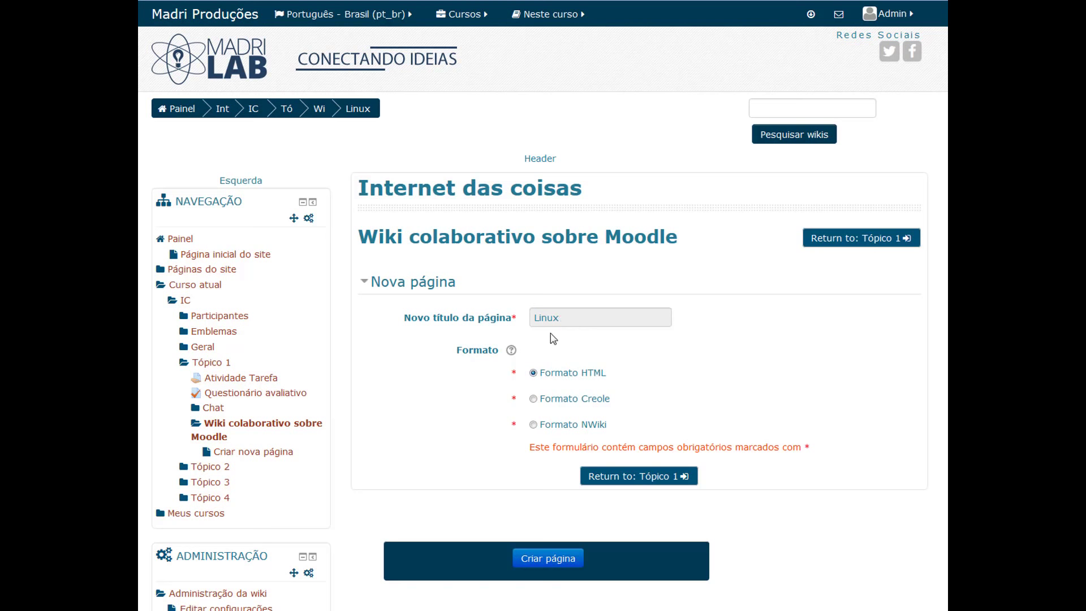
pyautogui.scroll(-2, 560, 516)
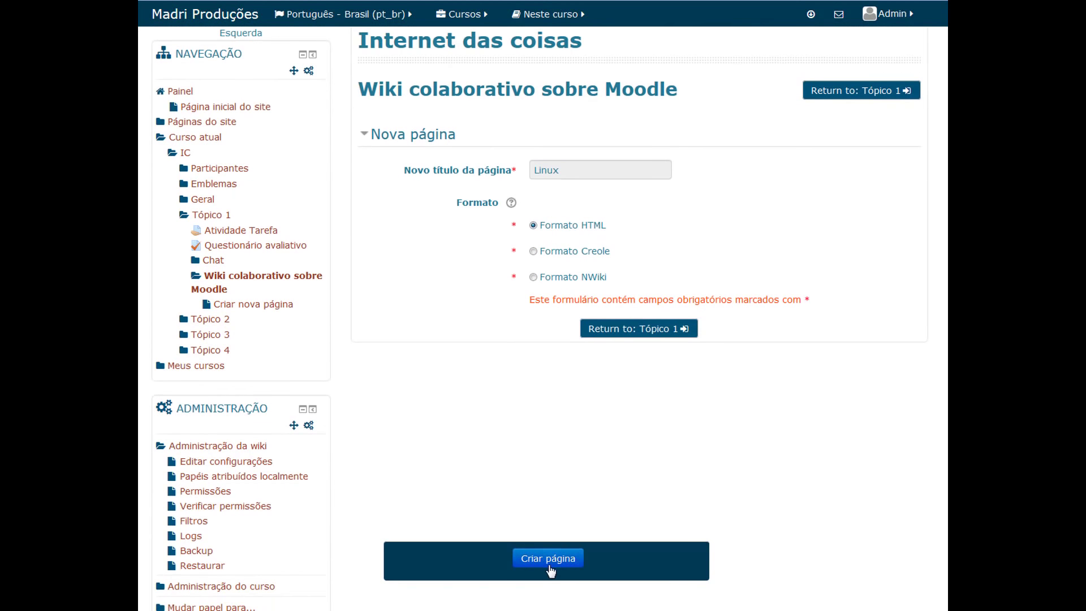
pyautogui.click(550, 560)
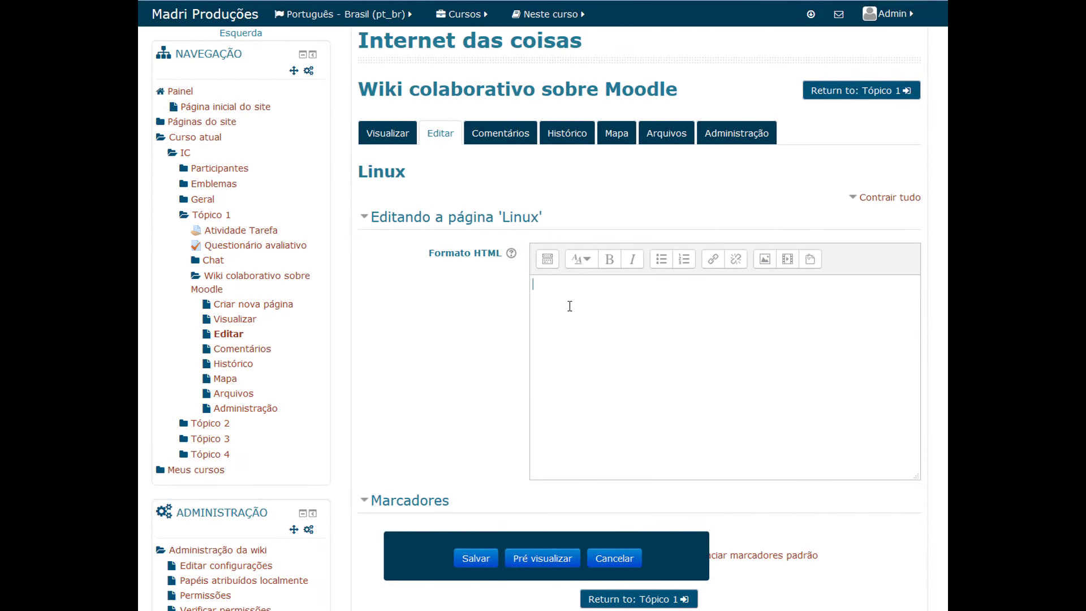
pyautogui.rightClick(569, 306)
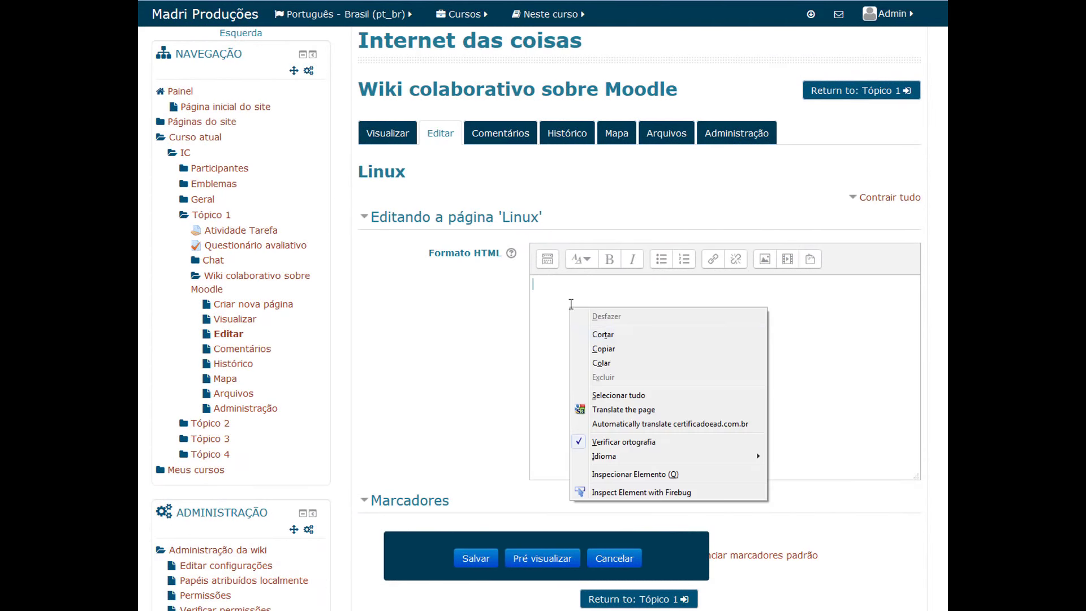
pyautogui.click(688, 362)
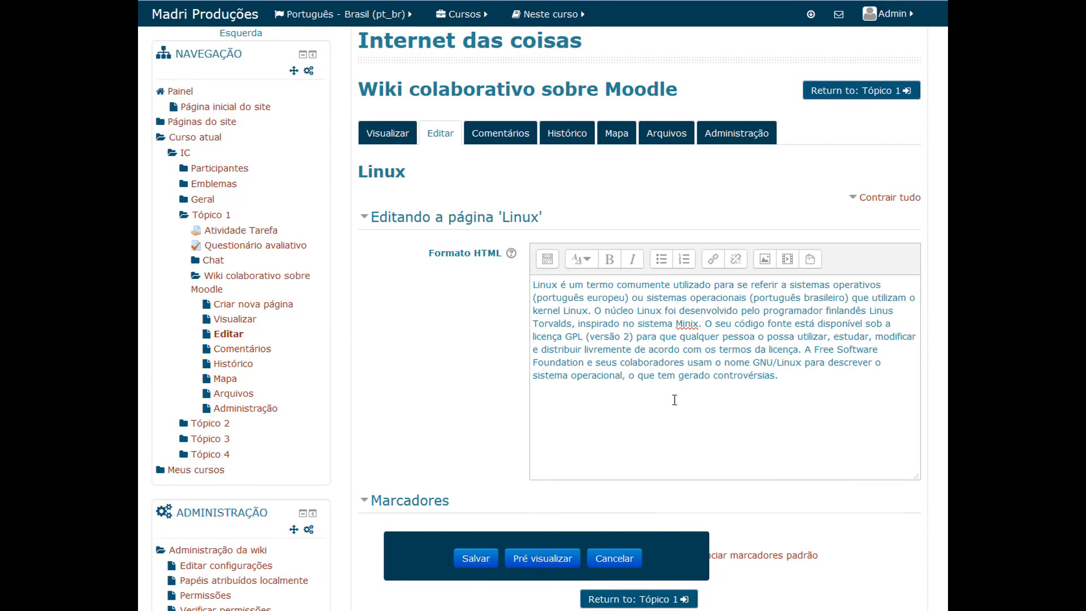
# Step: Add the tag 'linux' to the Linux wiki page and save it
pyautogui.scroll(-3, 488, 401)
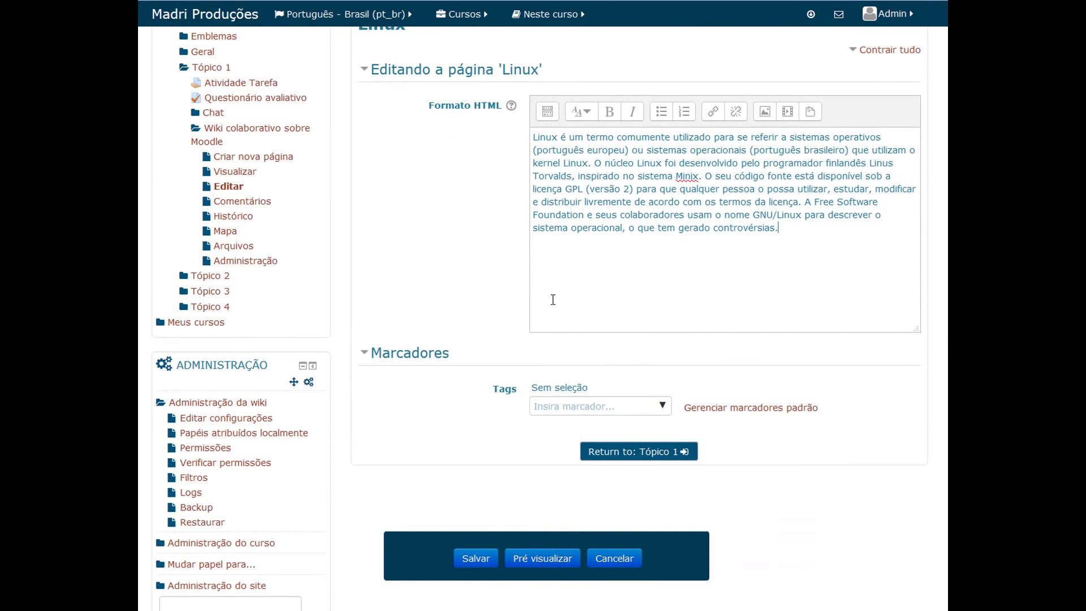
pyautogui.click(583, 400)
pyautogui.write('linux')
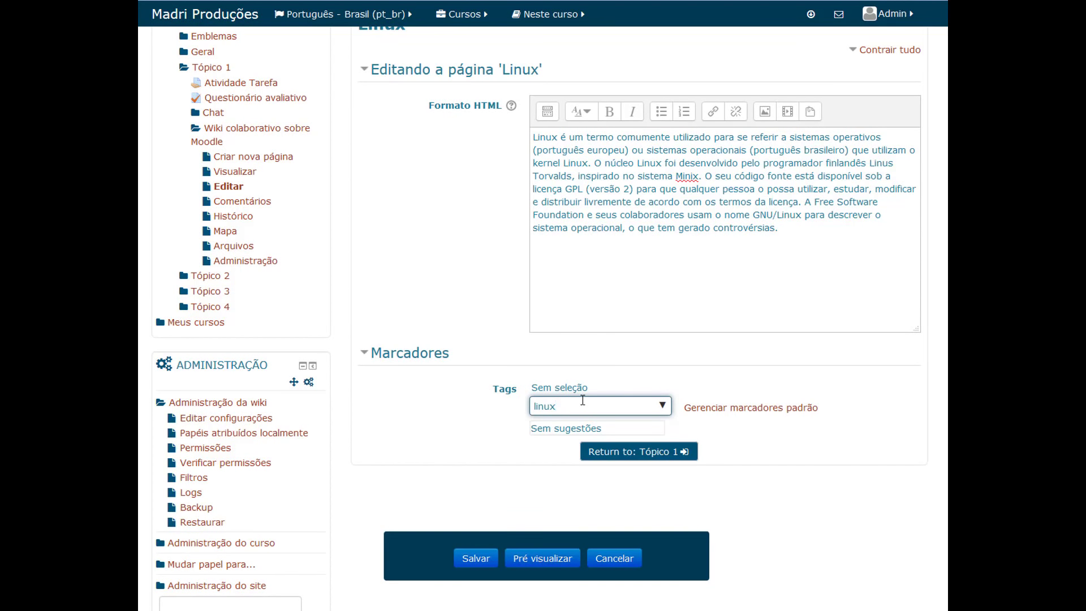
pyautogui.press('Return')
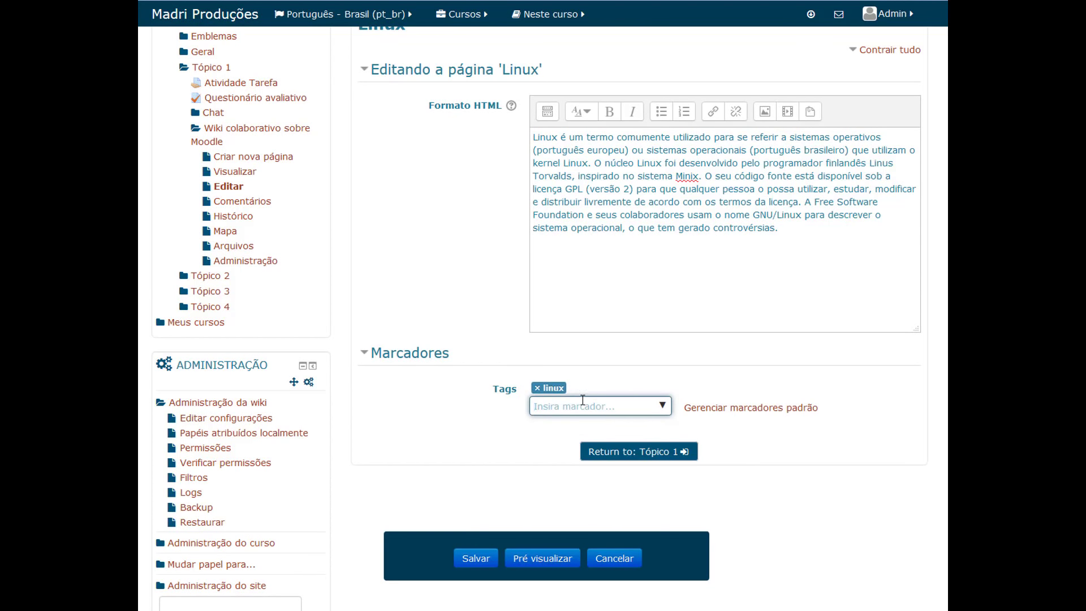
pyautogui.click(475, 558)
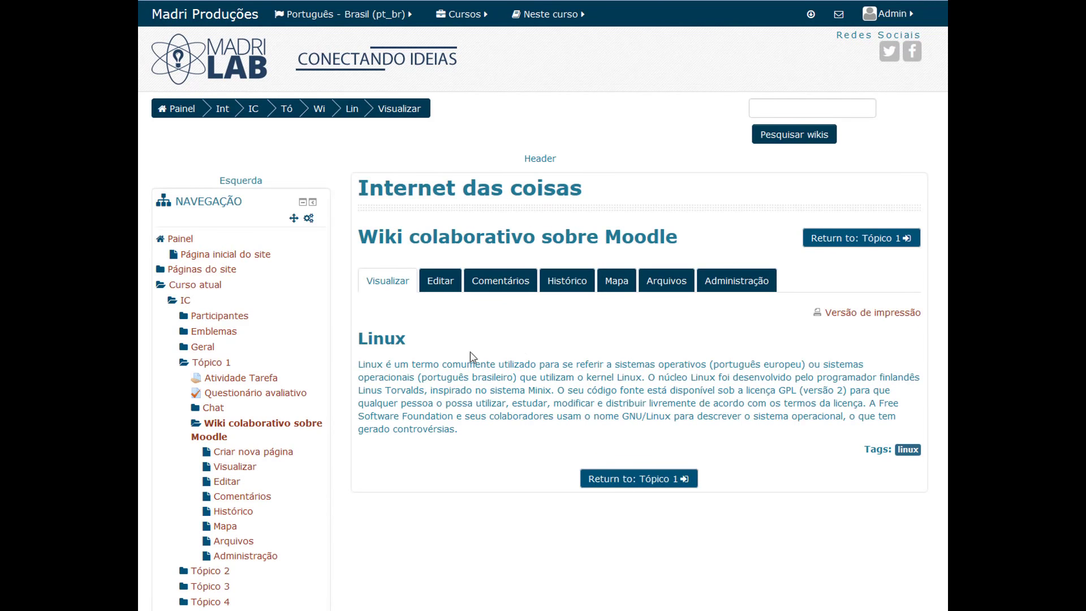
# Step: Go back to the wiki's first page, check that the Linux link opens the new page, and return
pyautogui.click(255, 427)
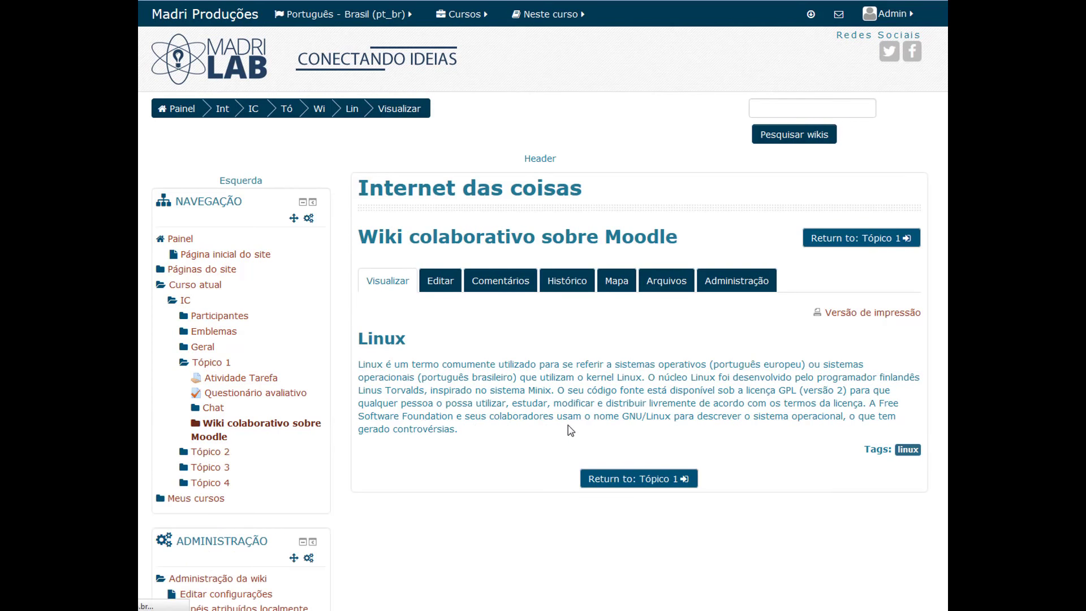
pyautogui.click(209, 435)
pyautogui.scroll(-3, 229, 467)
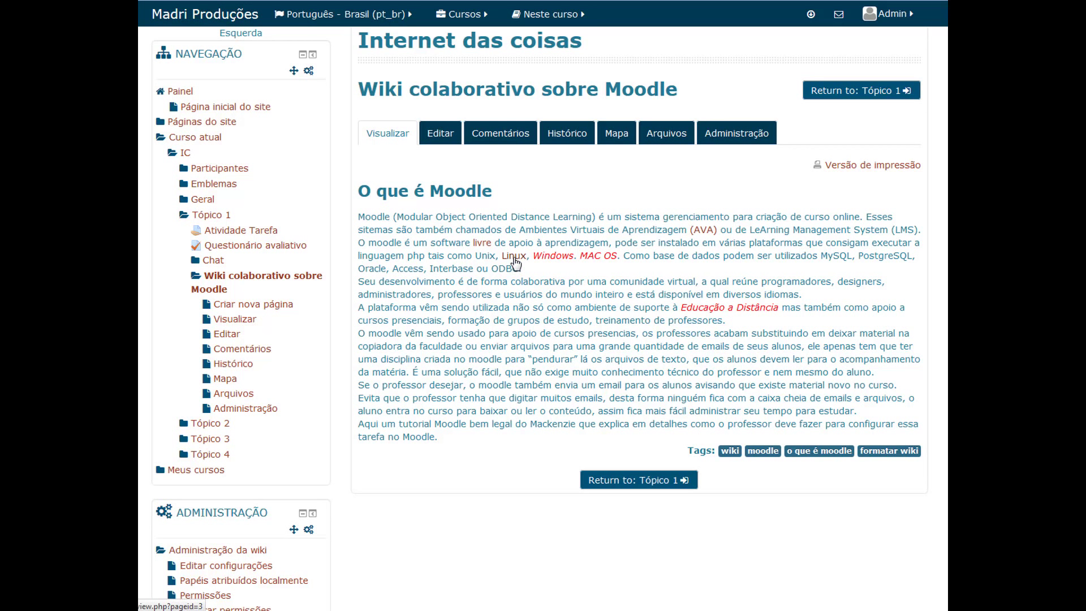
pyautogui.click(515, 259)
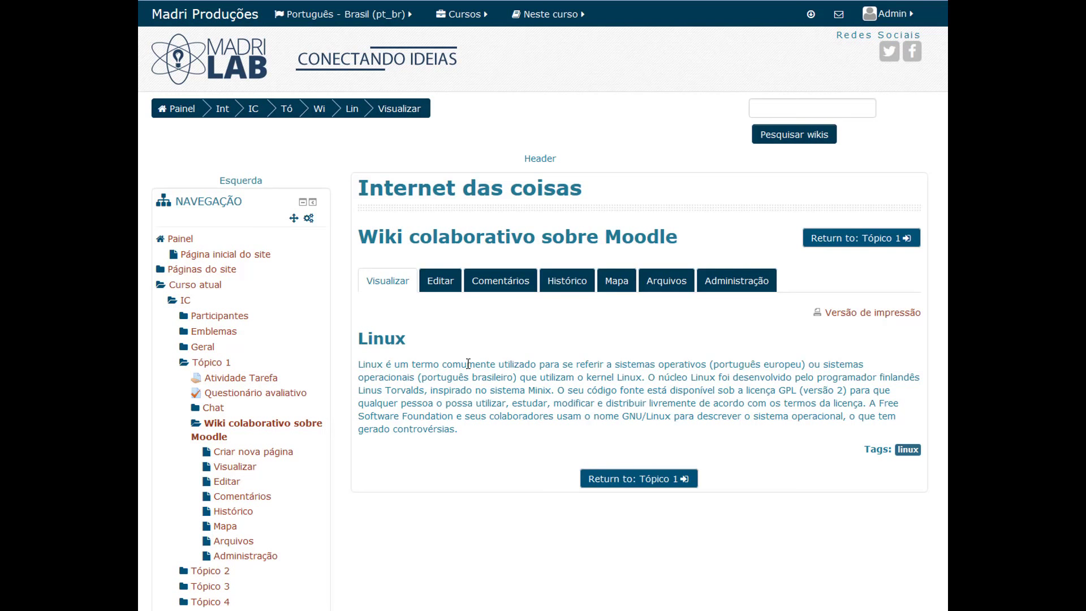
pyautogui.click(241, 423)
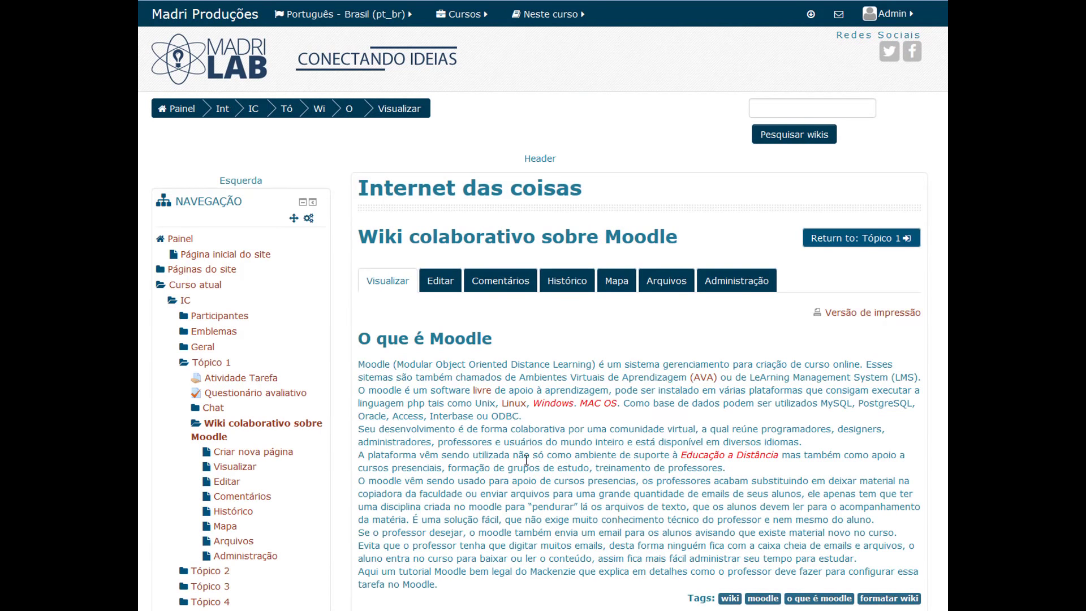
# Step: Edit the Linux wiki page to turn 'sistema Minix' into the wiki link [[sistema Minix]] and save it
pyautogui.click(513, 406)
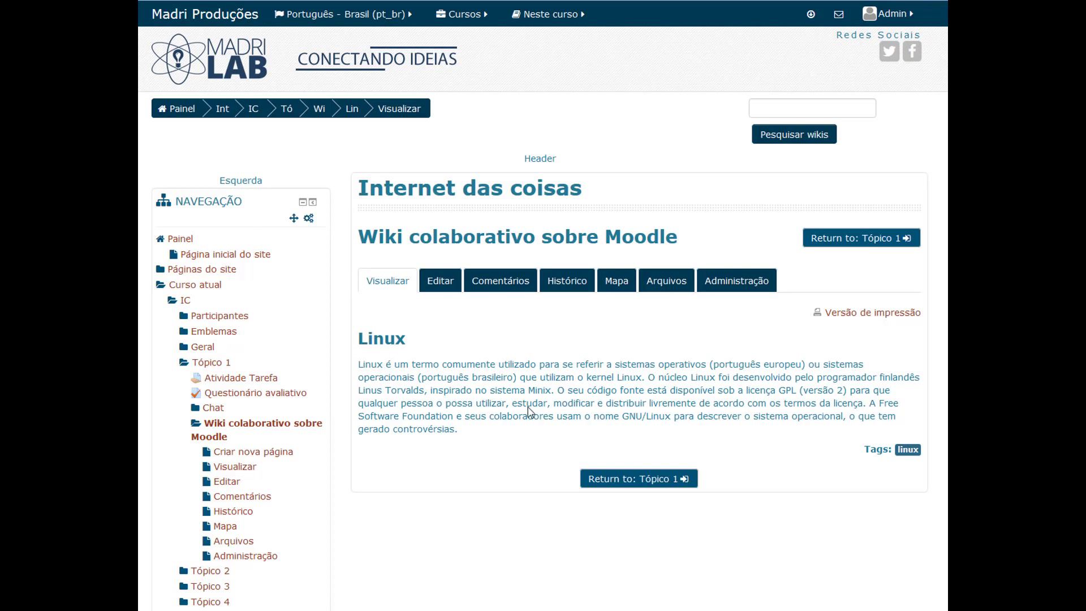
pyautogui.click(448, 280)
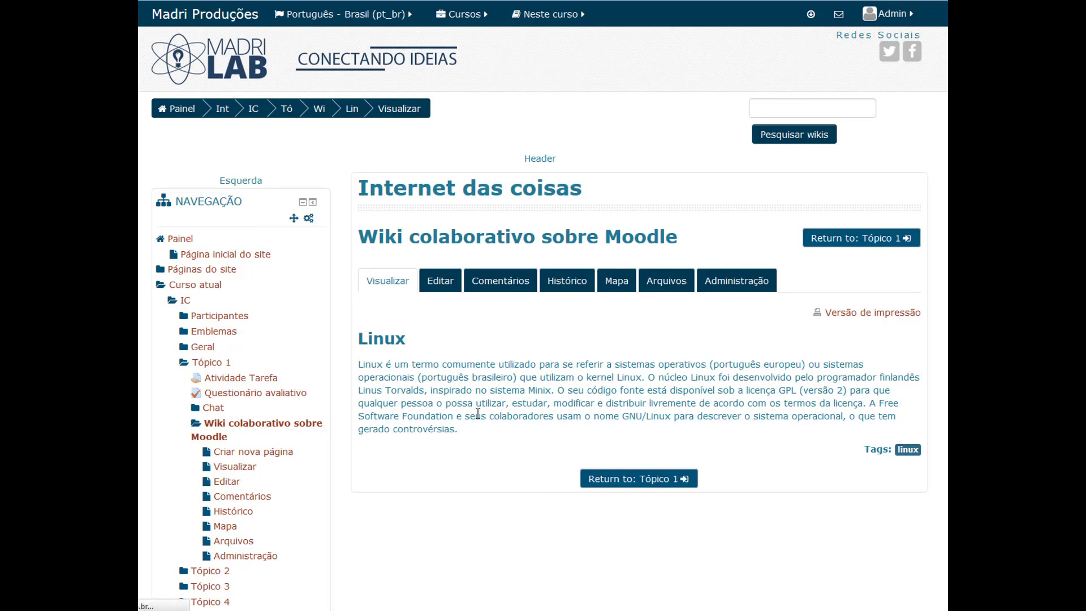
pyautogui.scroll(-5, 480, 419)
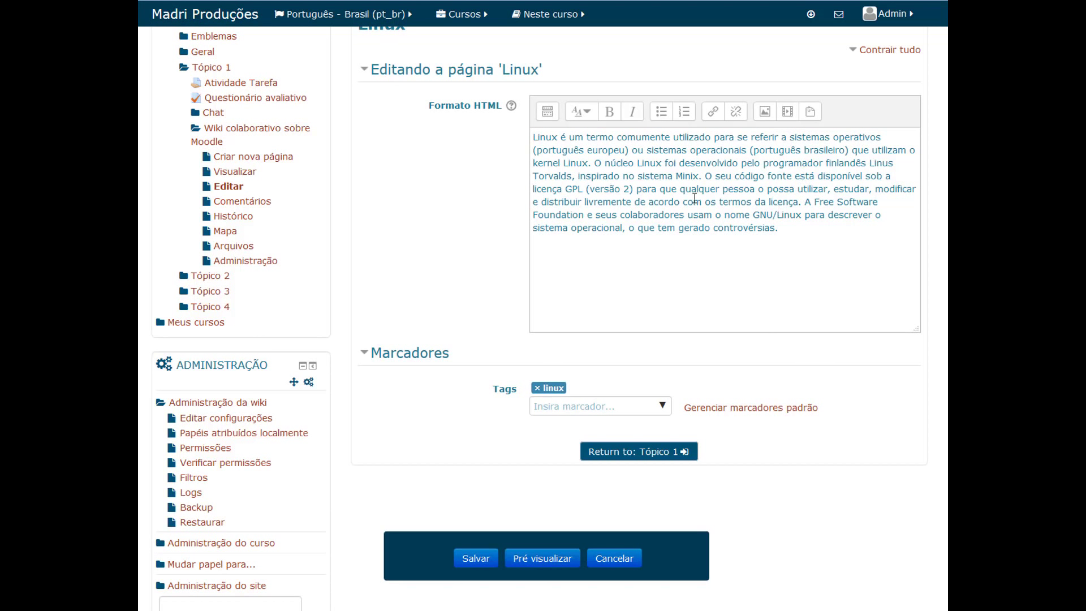
pyautogui.click(640, 176)
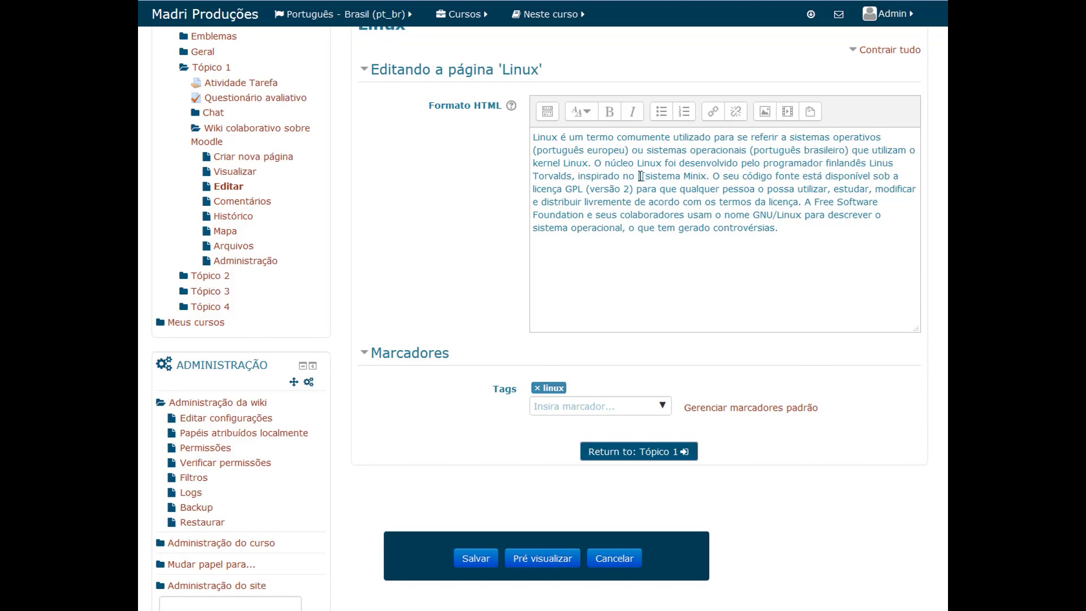
pyautogui.click(707, 176)
pyautogui.write(']]')
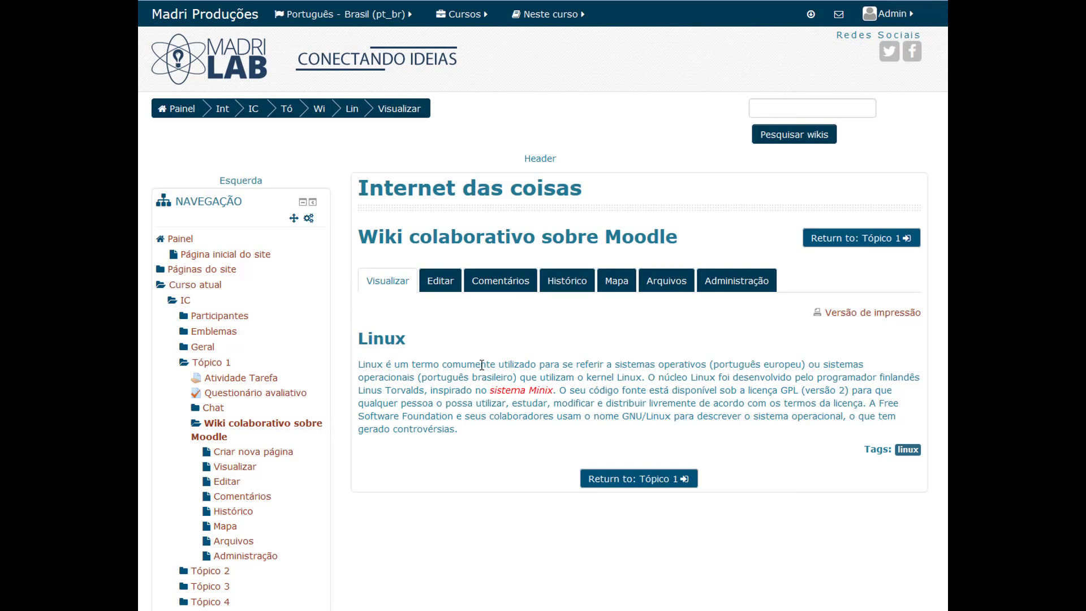
# Step: Return to the wiki page 'O que é Moodle' and open it for editing
pyautogui.click(264, 428)
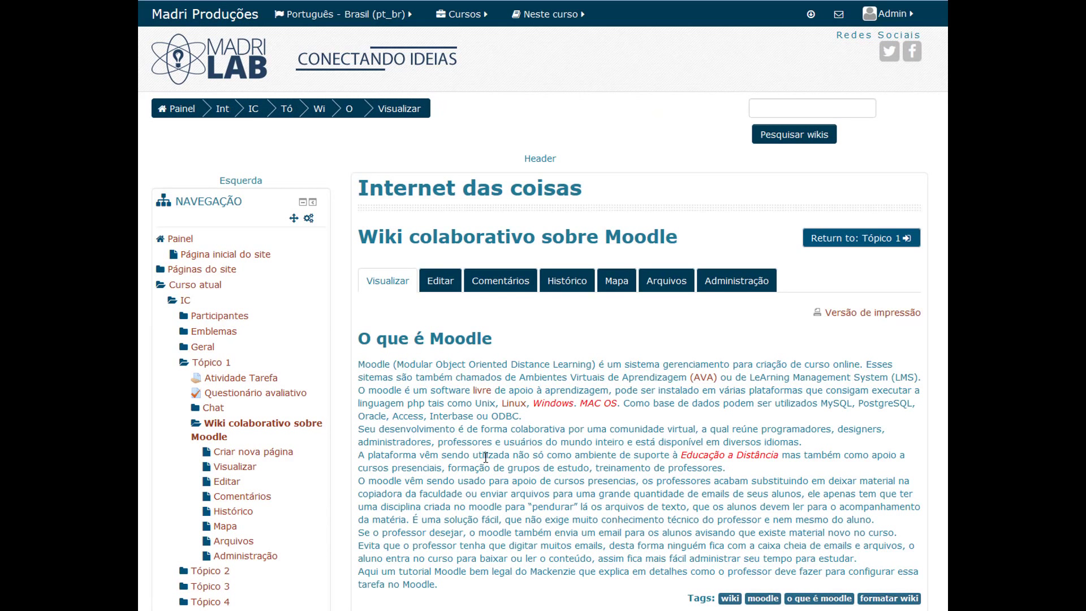
pyautogui.doubleClick(486, 457)
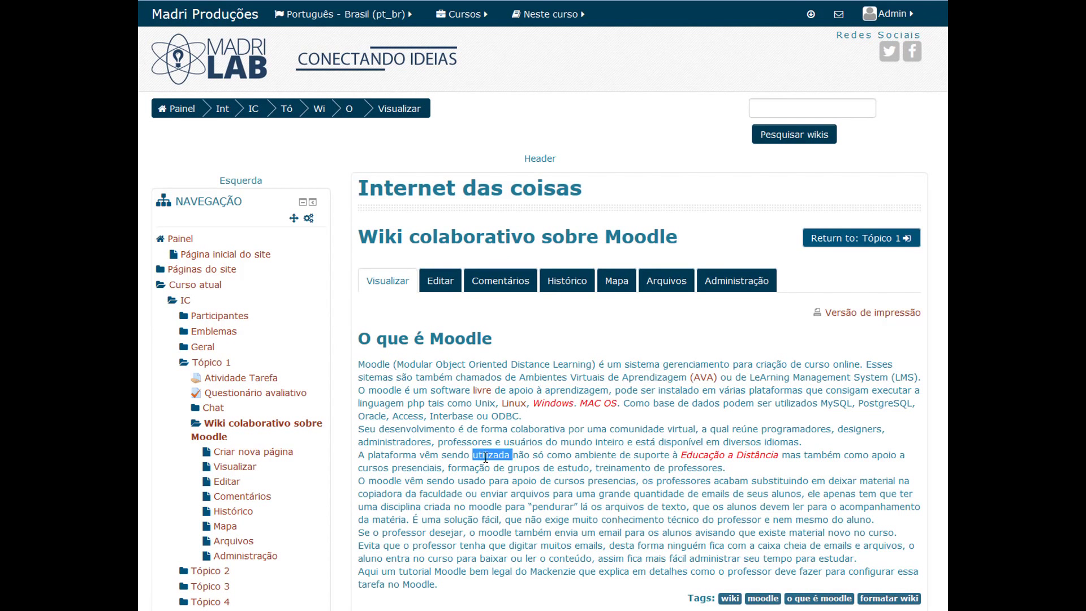
pyautogui.click(400, 507)
pyautogui.scroll(-4, 481, 407)
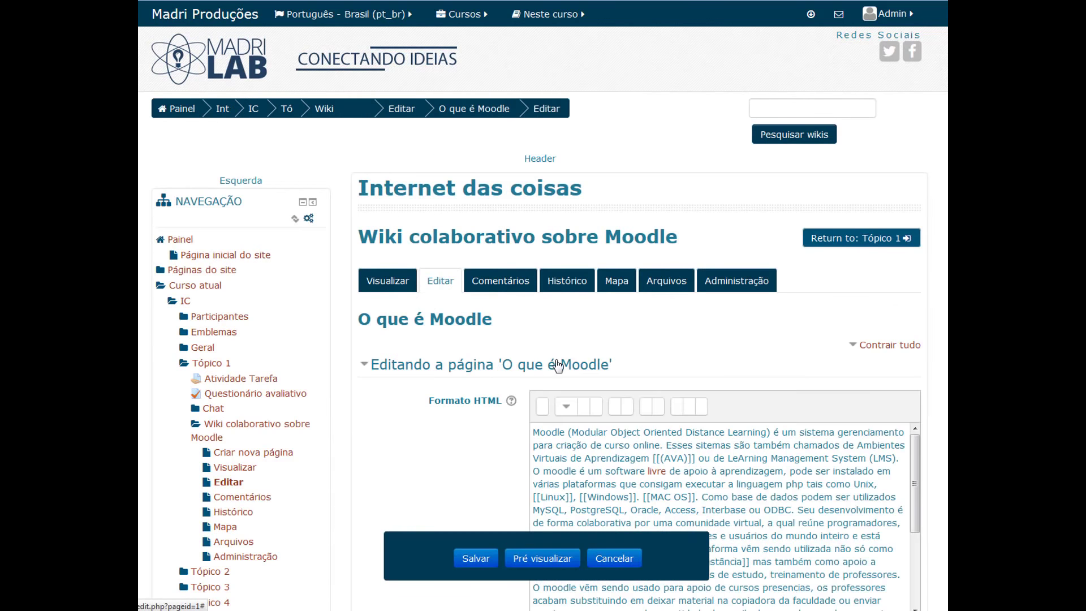
pyautogui.scroll(-4, 558, 365)
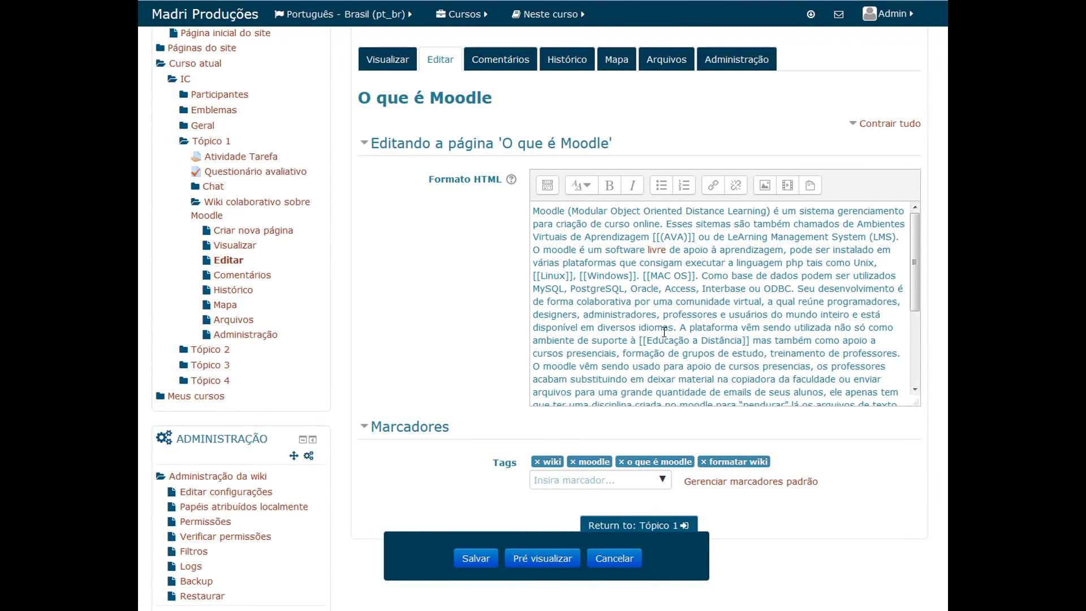
# Step: Examine the link options and file upload form for the word 'ODBC' without inserting a link, and cancel the page edit
pyautogui.doubleClick(775, 288)
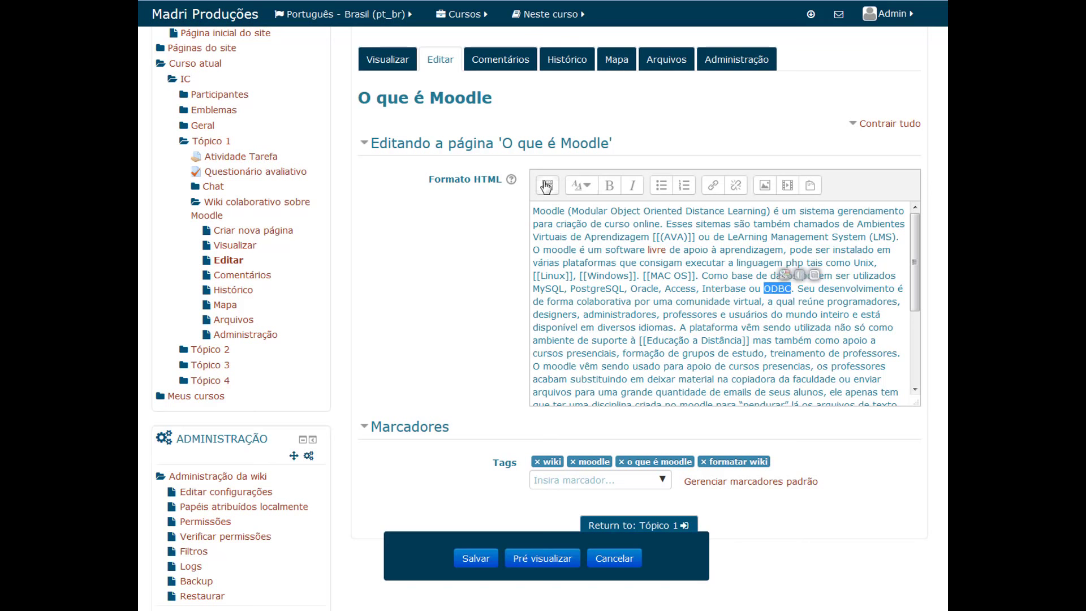
pyautogui.click(547, 185)
pyautogui.click(713, 186)
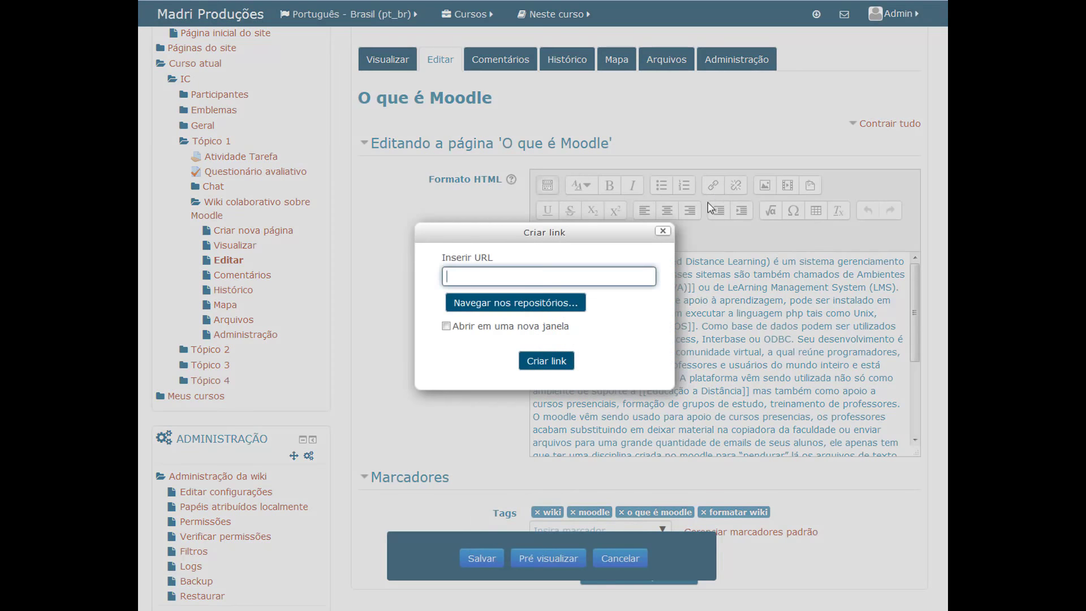
pyautogui.click(481, 308)
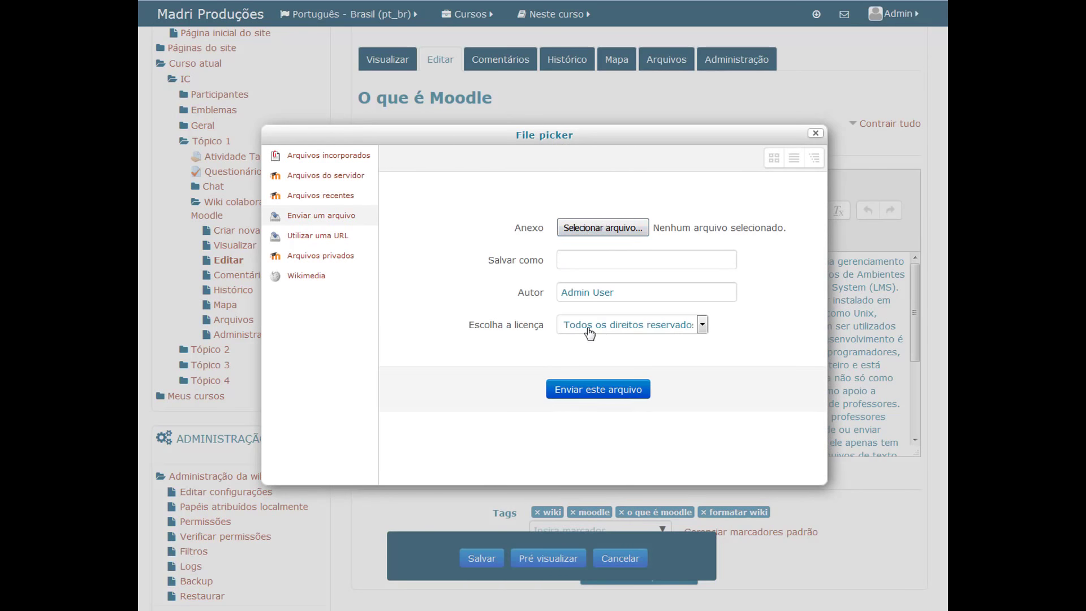
pyautogui.click(815, 133)
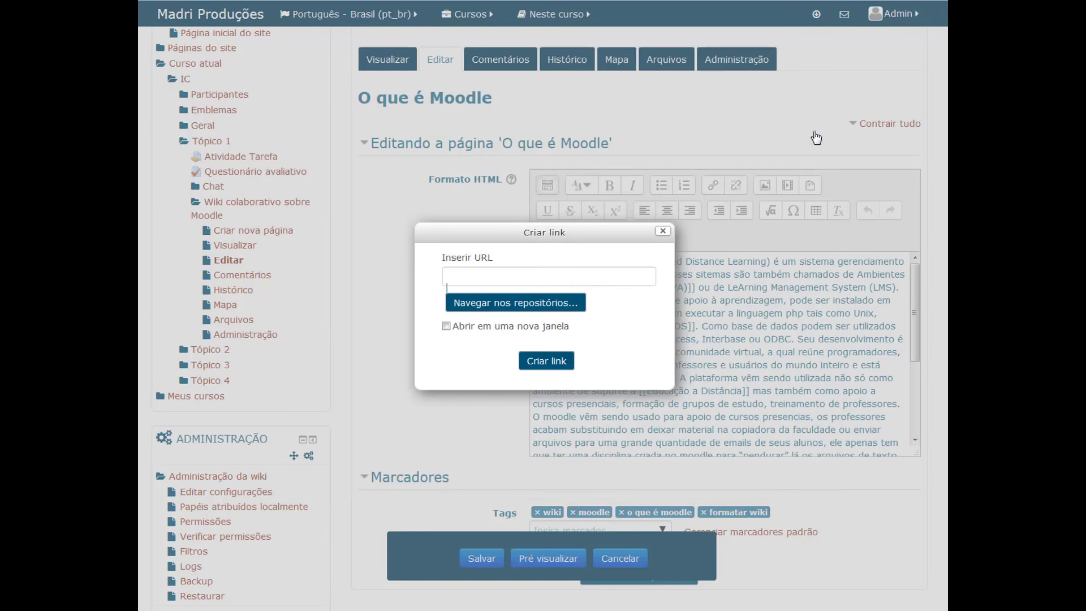
pyautogui.click(663, 231)
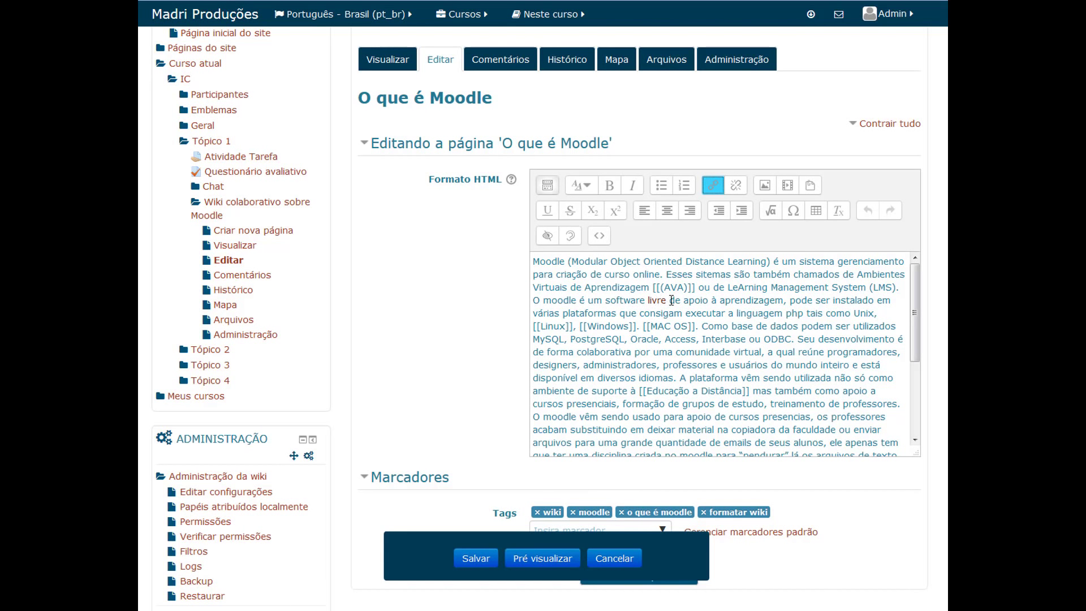
pyautogui.click(614, 560)
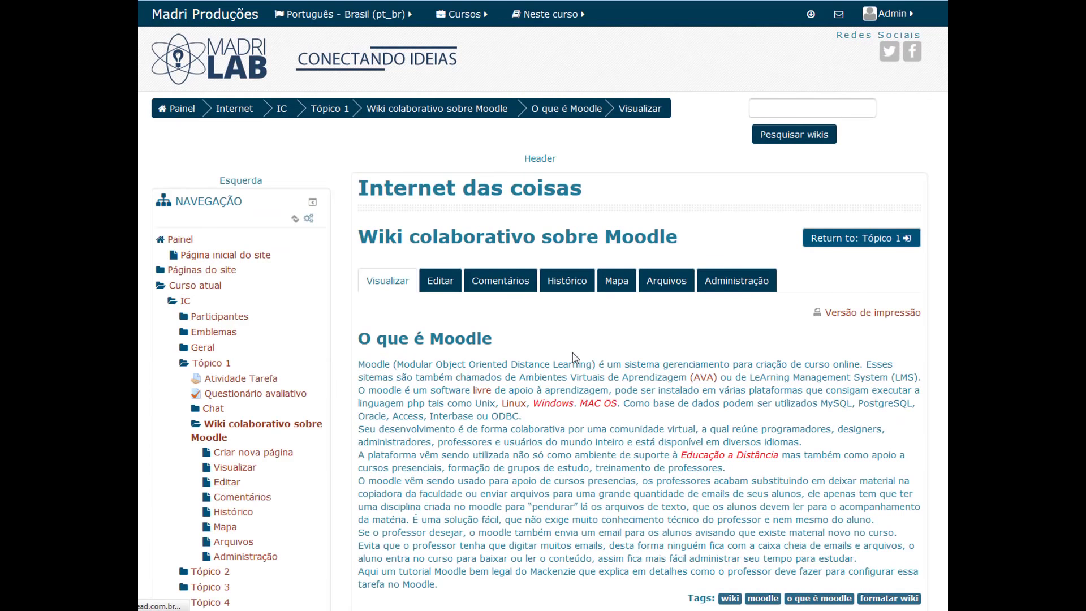
# Step: Test the 'livre' link on the wiki page 'O que é Moodle' and cancel the file download
pyautogui.click(483, 391)
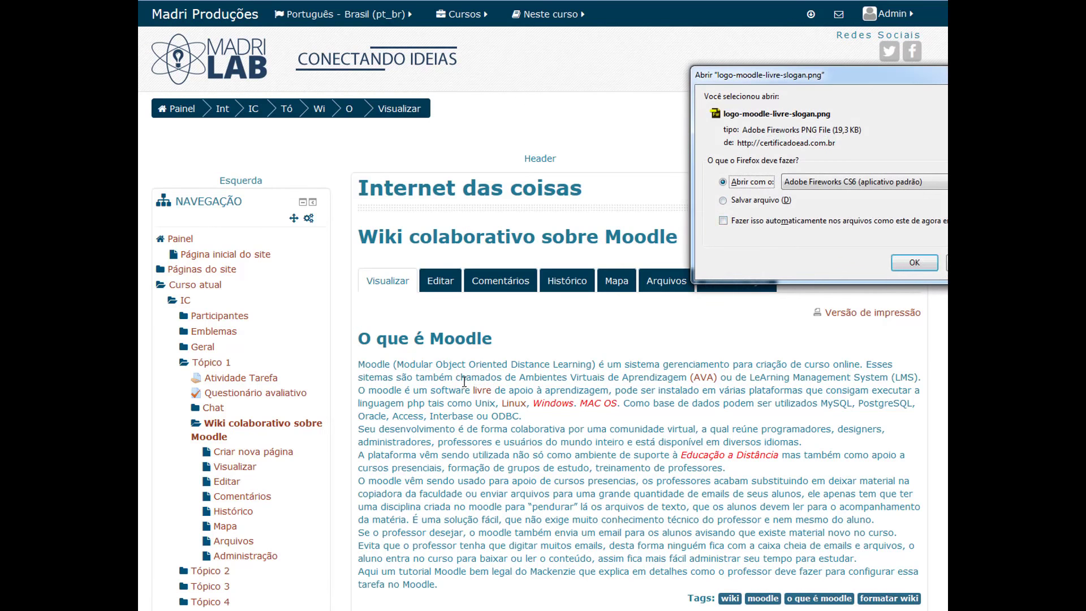
pyautogui.press('Escape')
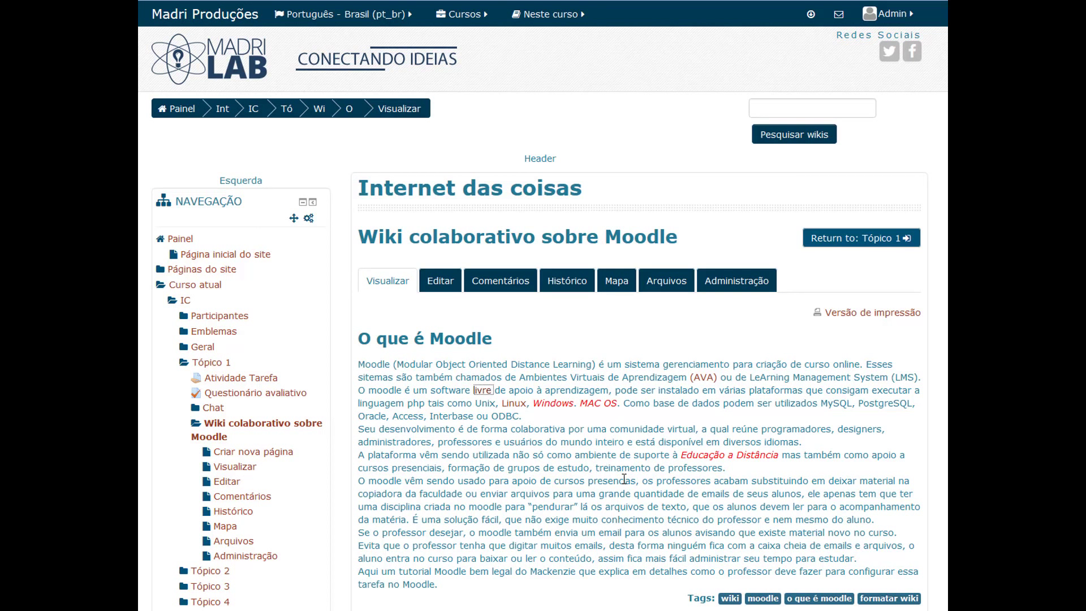
pyautogui.scroll(-3, 618, 413)
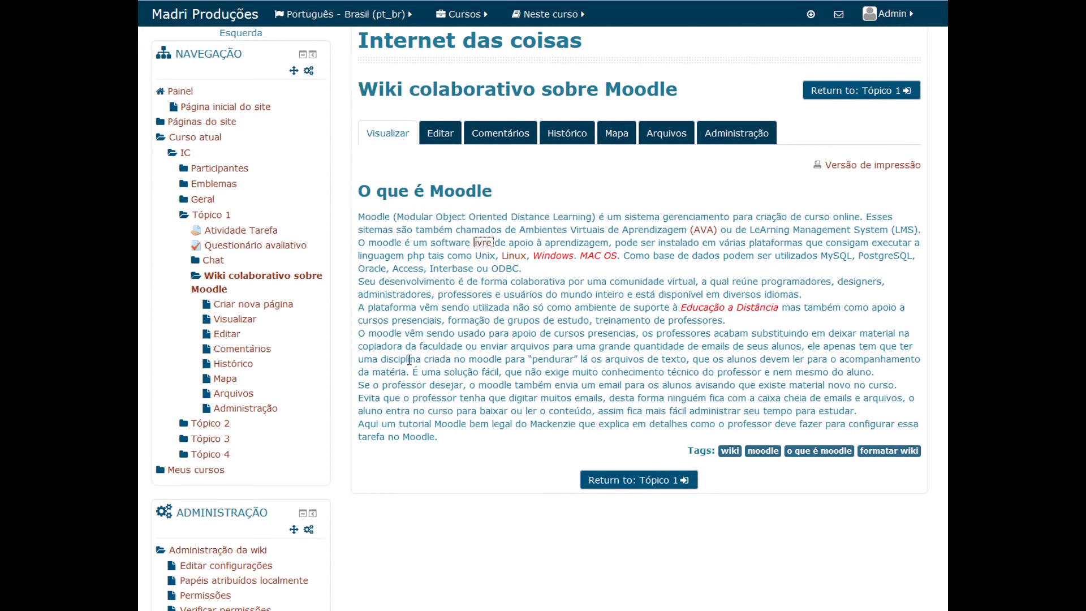
# Step: Add a comment with filler text to the wiki page 'O que é Moodle'
pyautogui.click(437, 135)
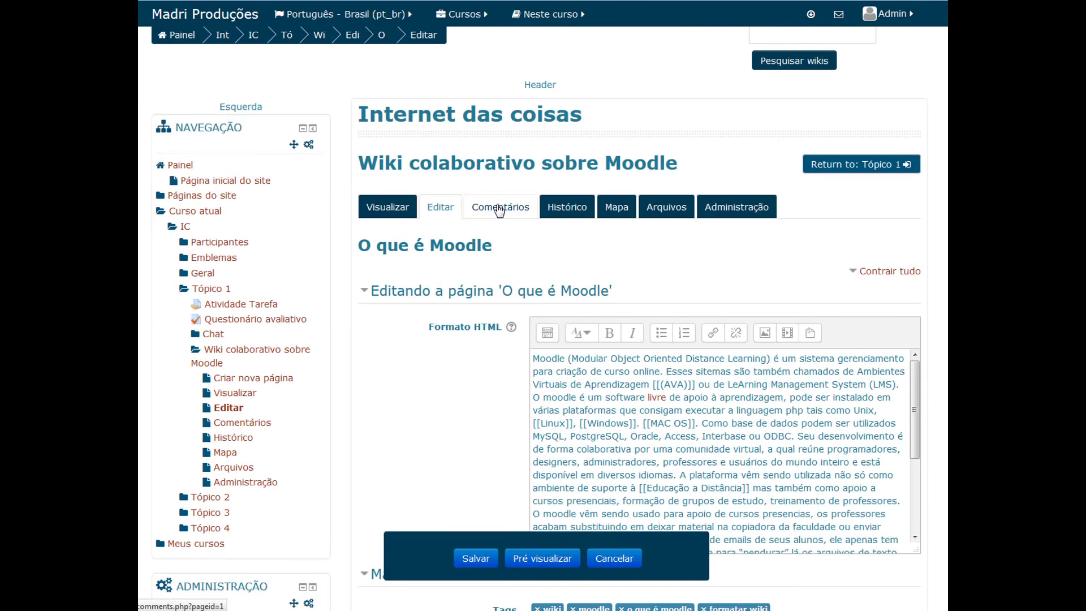
pyautogui.click(499, 211)
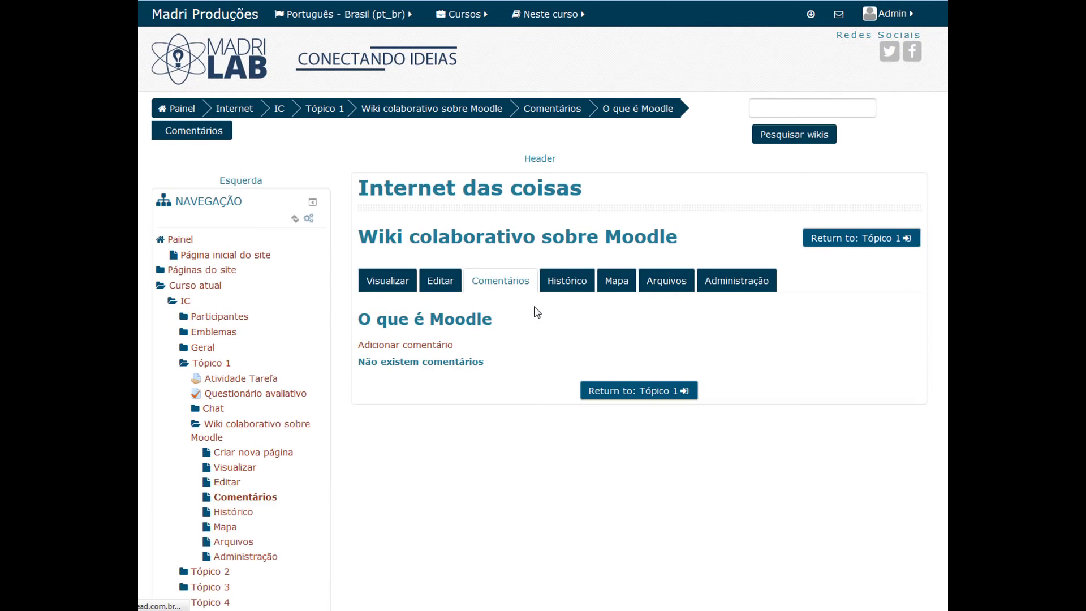
pyautogui.click(410, 346)
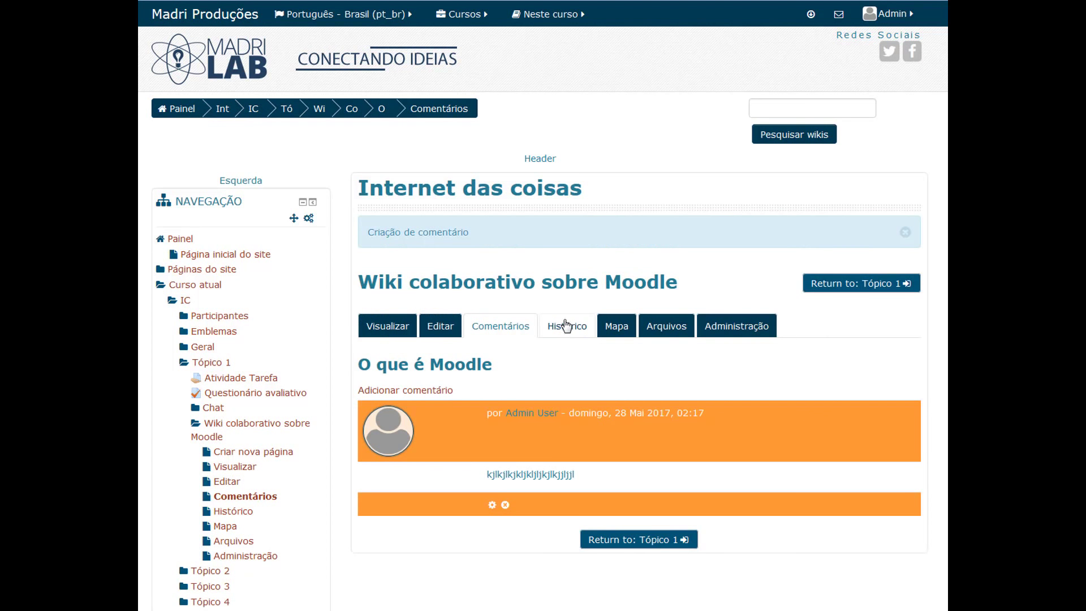
# Step: Examine the version history of the wiki page 'O que é Moodle', from the newest version to the first
pyautogui.click(566, 328)
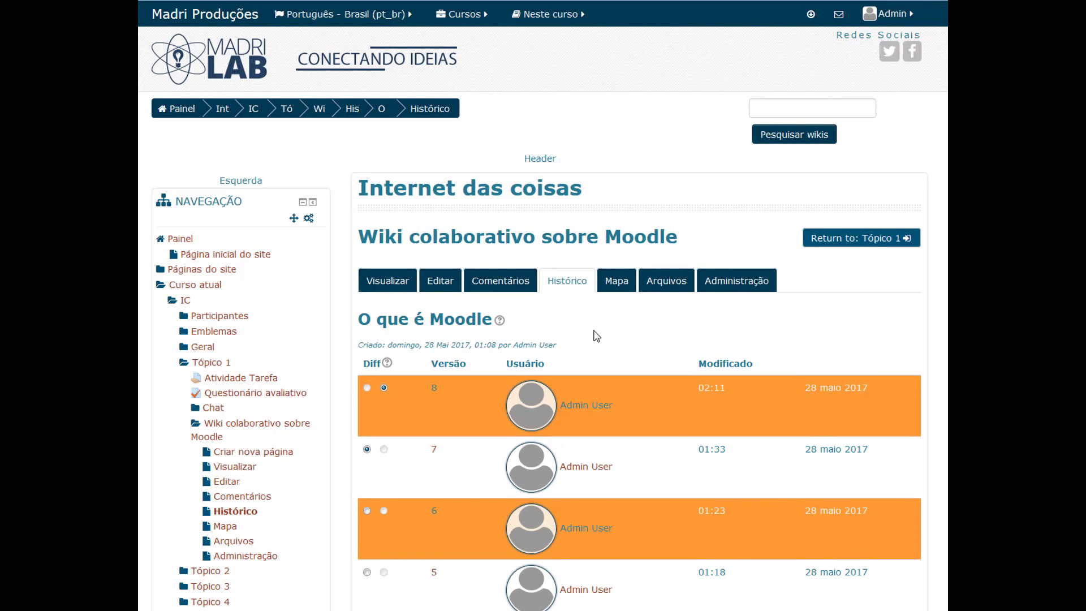
pyautogui.scroll(-6, 596, 336)
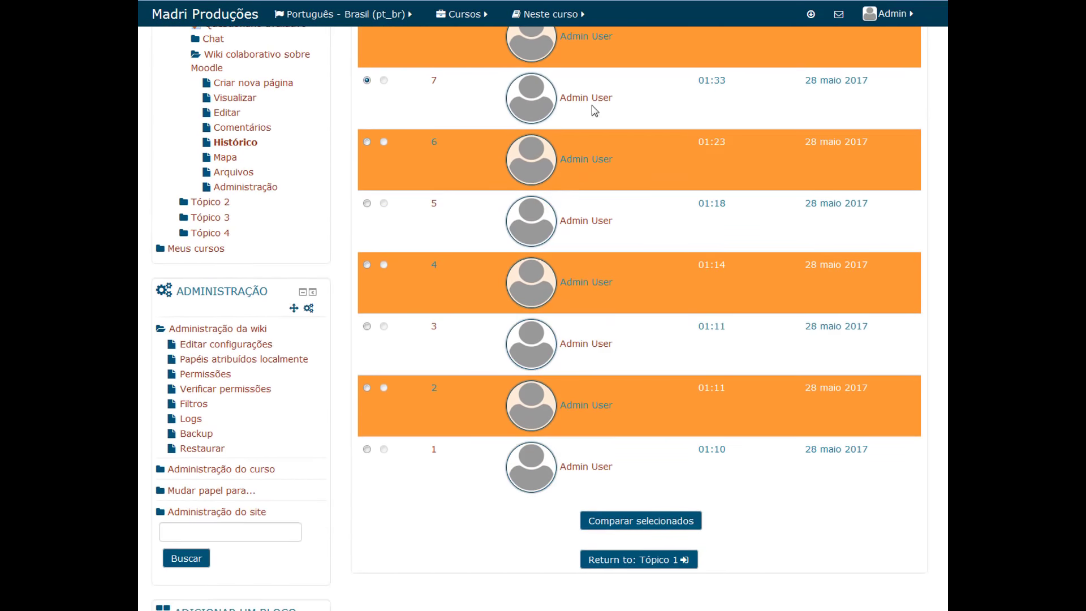
pyautogui.scroll(1, 584, 252)
pyautogui.scroll(4, 583, 253)
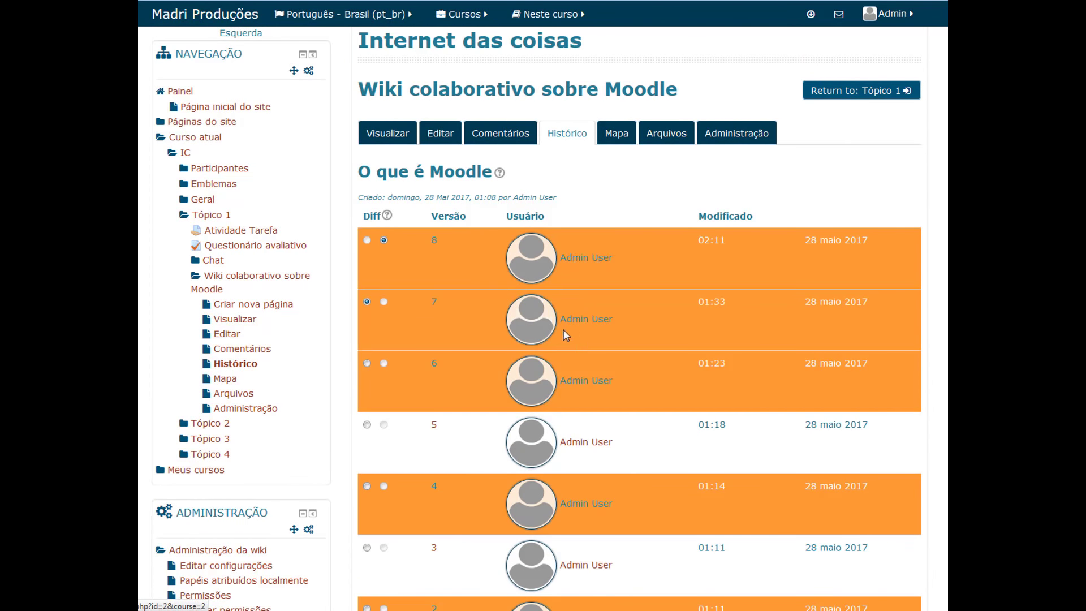
pyautogui.scroll(-4, 653, 505)
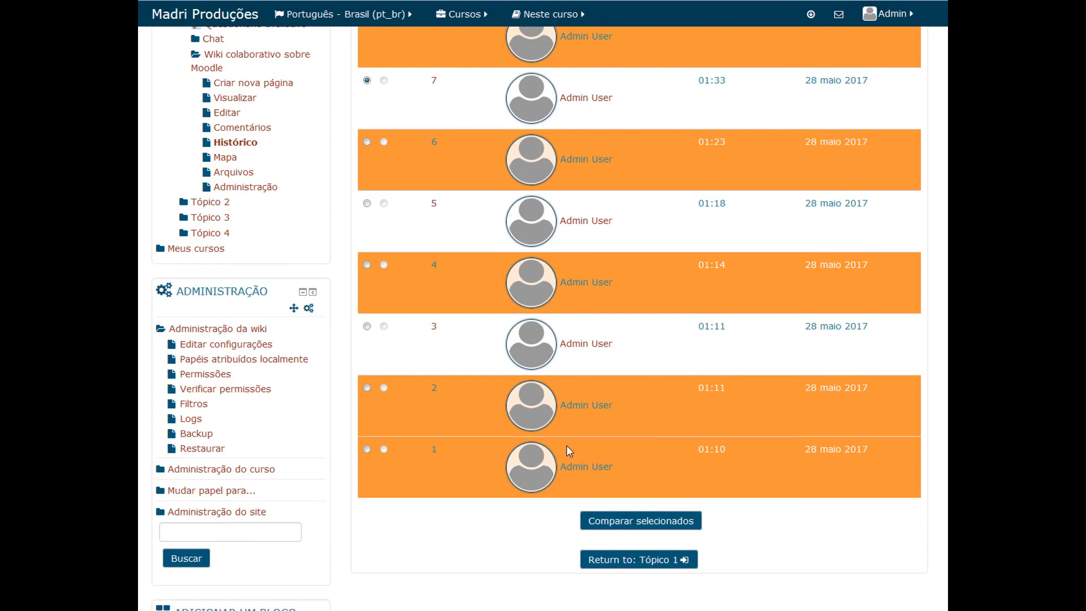
pyautogui.scroll(3, 580, 430)
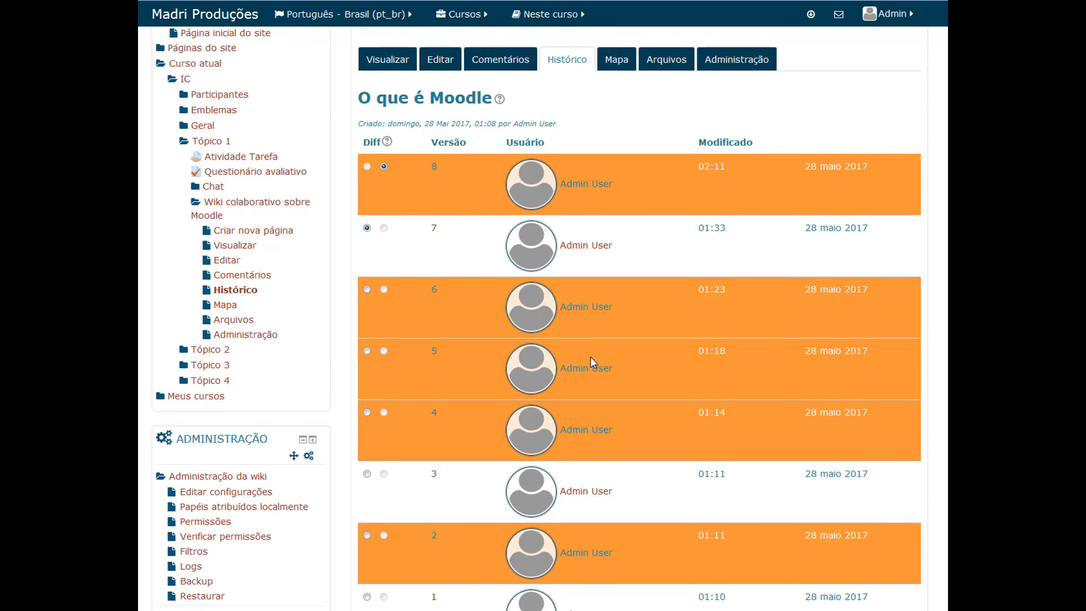
pyautogui.scroll(-3, 590, 358)
pyautogui.scroll(4, 591, 358)
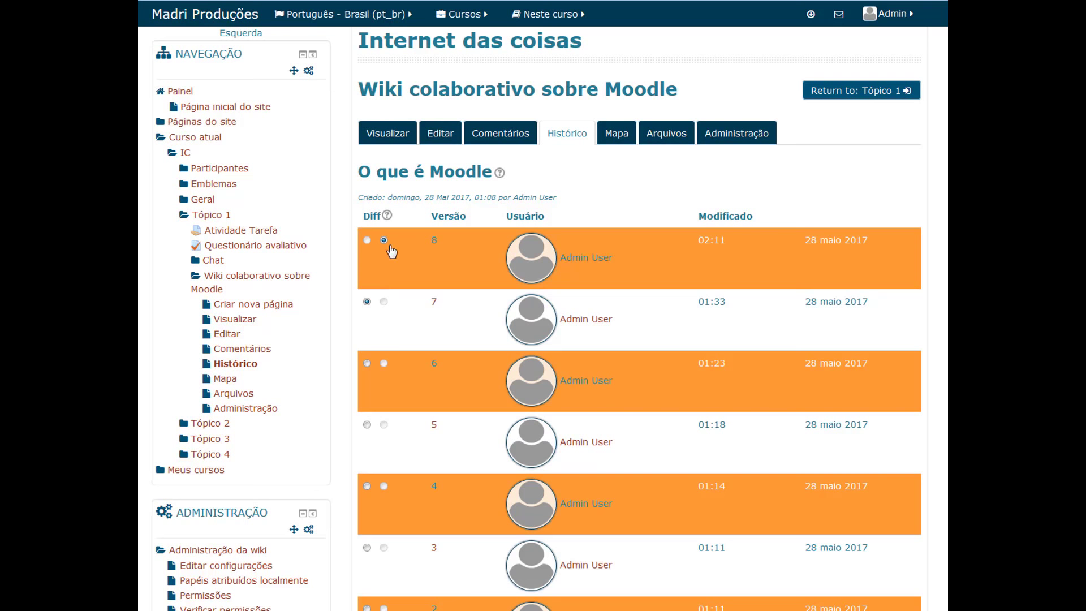
# Step: Compare version 2 of the wiki page with version 8 and examine the differences between their texts
pyautogui.scroll(-5, 409, 392)
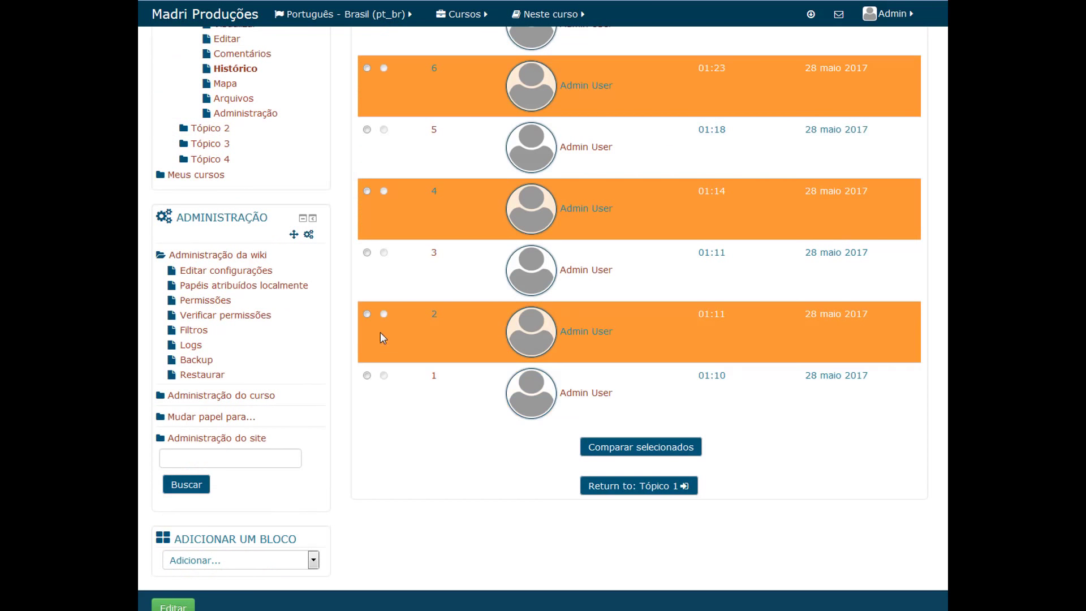
pyautogui.click(368, 315)
pyautogui.scroll(-2, 431, 348)
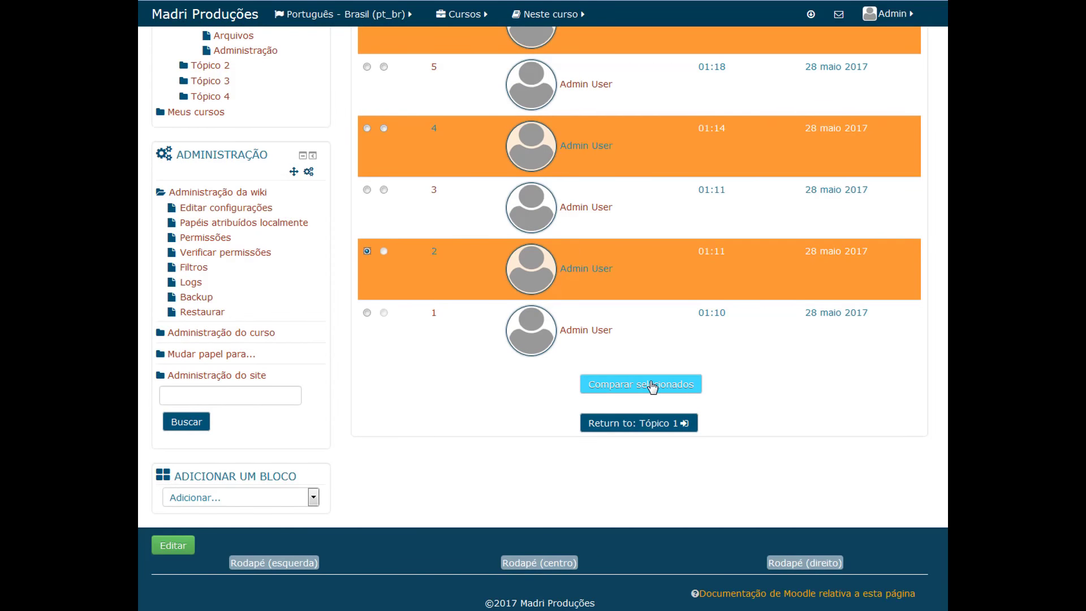
pyautogui.click(652, 387)
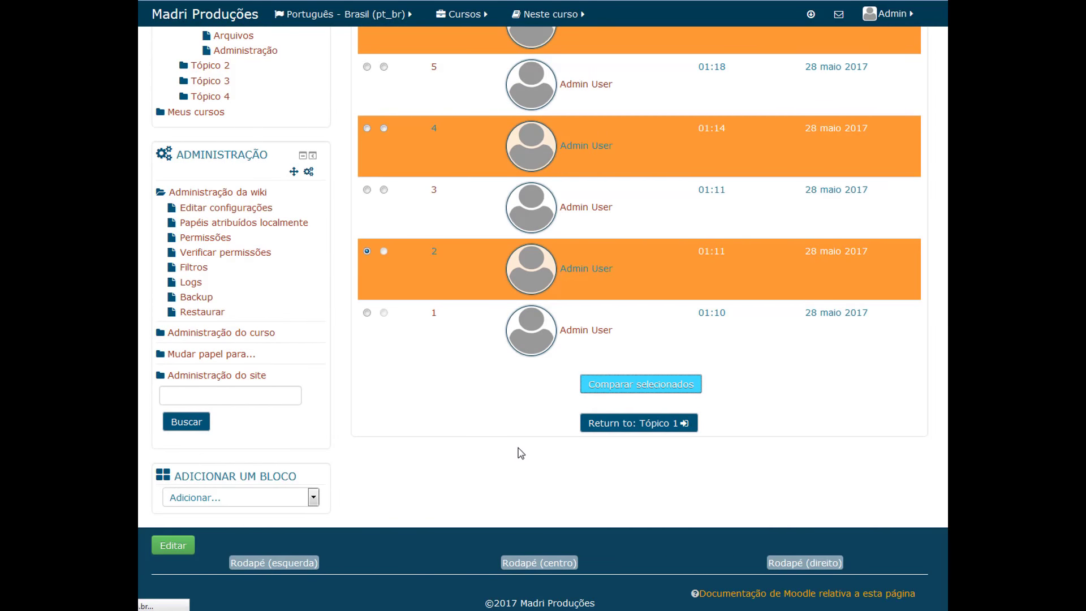
pyautogui.scroll(-5, 516, 289)
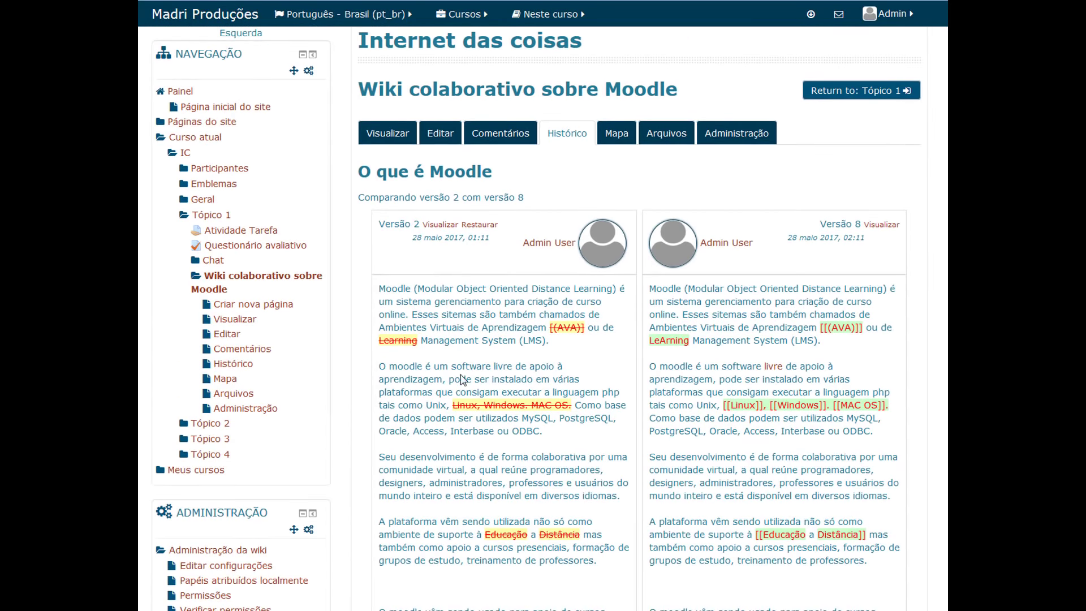
pyautogui.scroll(-3, 679, 428)
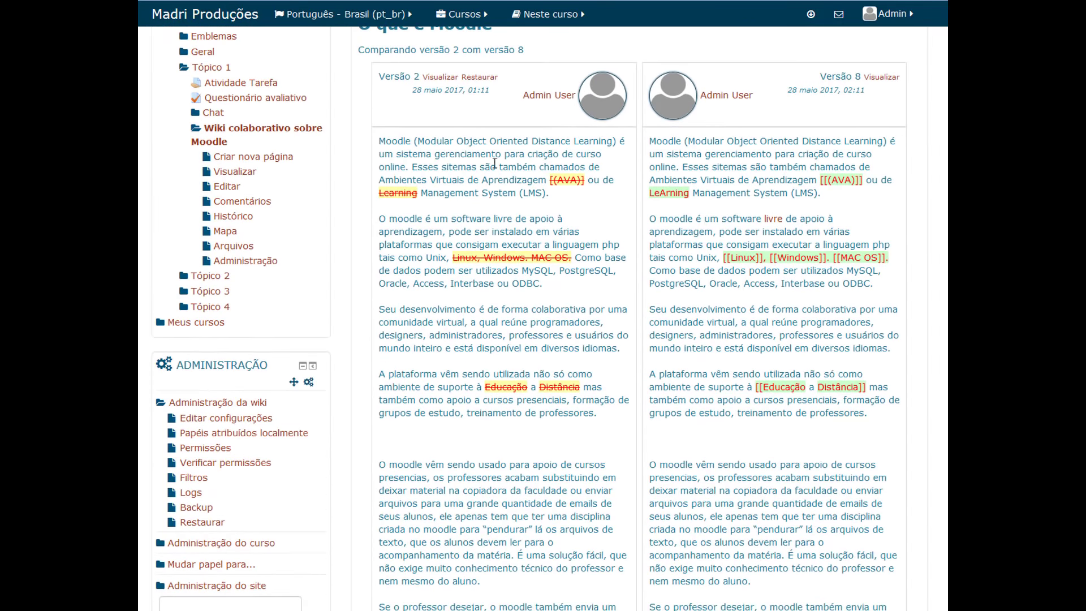
pyautogui.moveTo(379, 76); pyautogui.dragTo(422, 77)
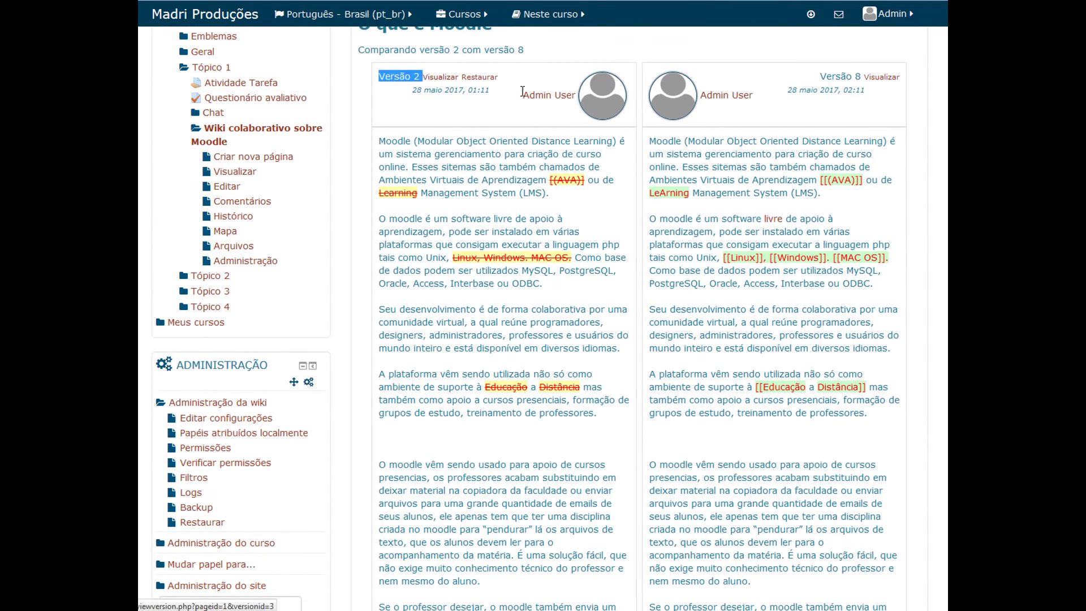
pyautogui.moveTo(820, 76); pyautogui.dragTo(870, 76)
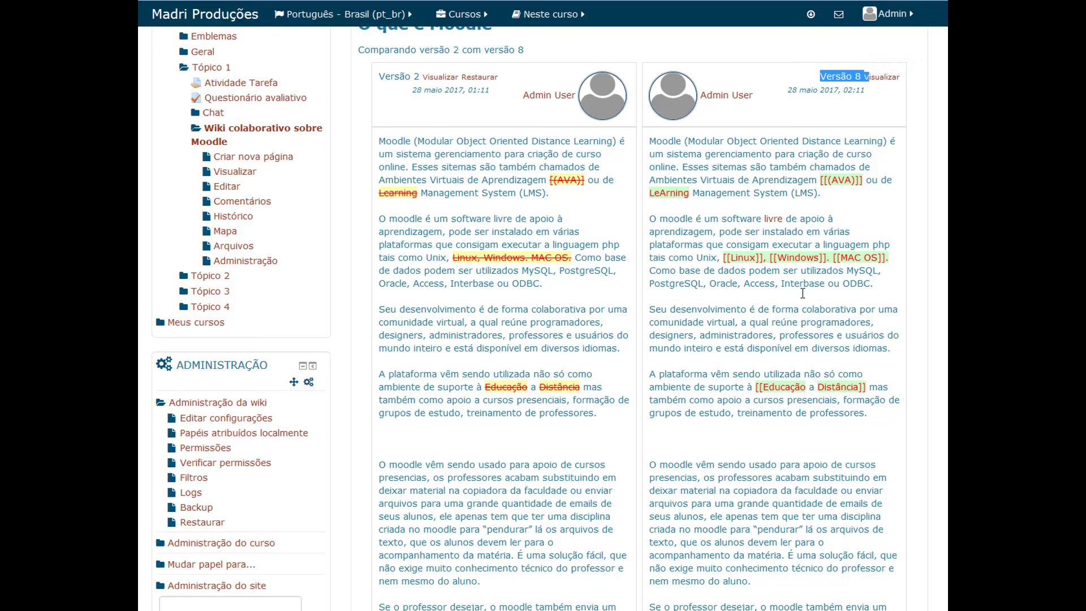
pyautogui.scroll(-4, 803, 430)
pyautogui.scroll(9, 805, 422)
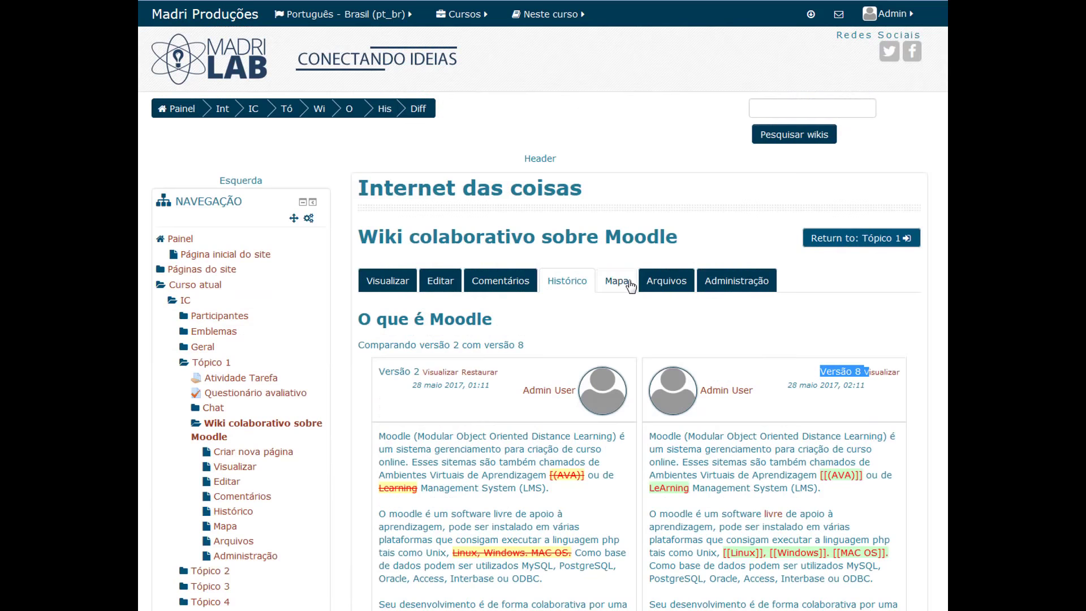
# Step: Open the wiki's map and view its Contribuições and Links listings
pyautogui.click(629, 284)
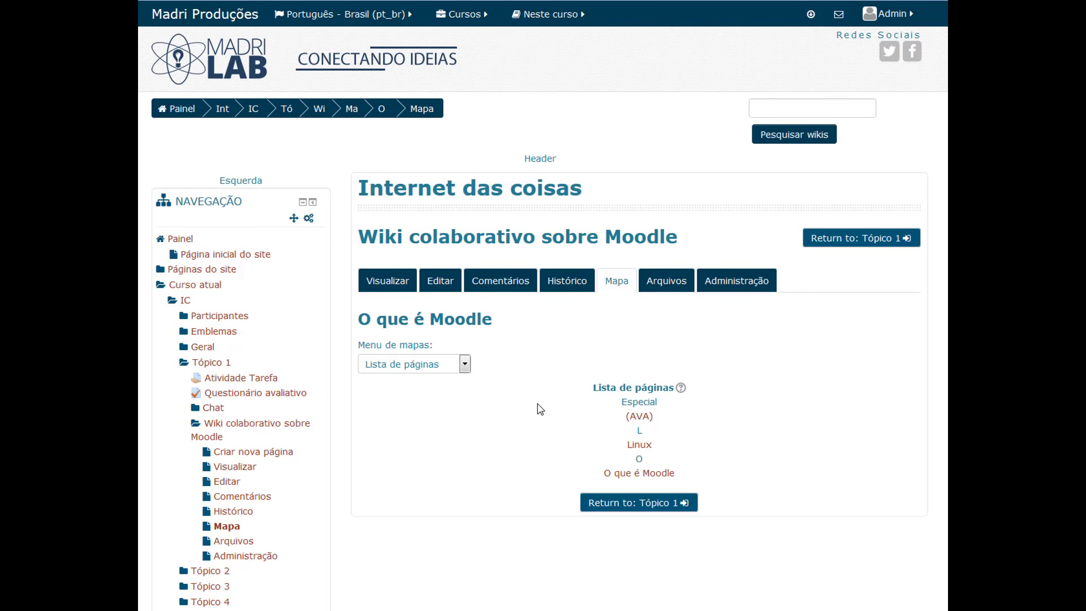
pyautogui.click(465, 364)
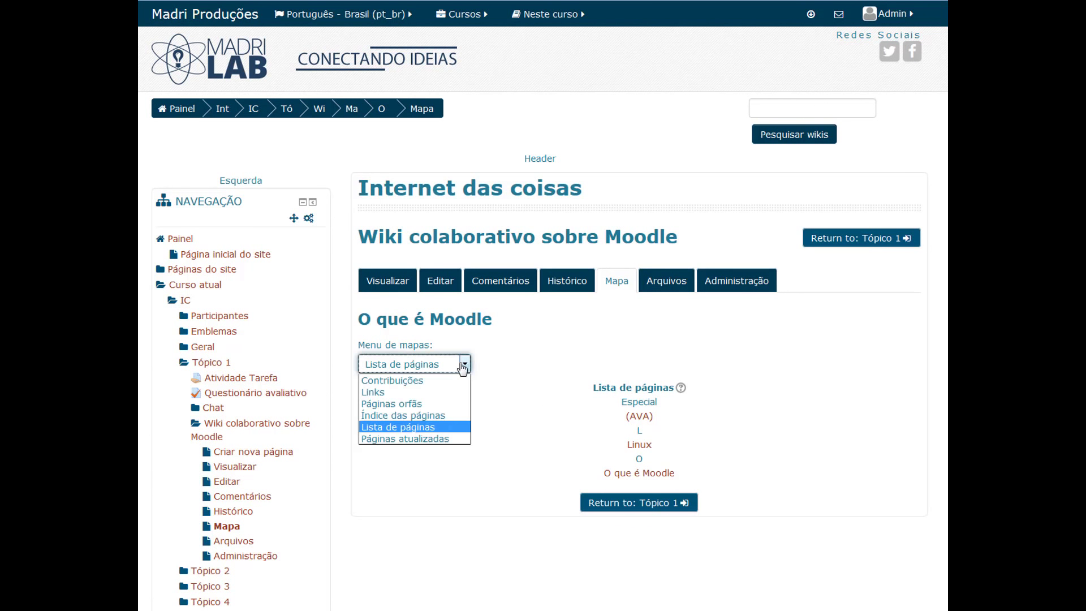
pyautogui.click(435, 378)
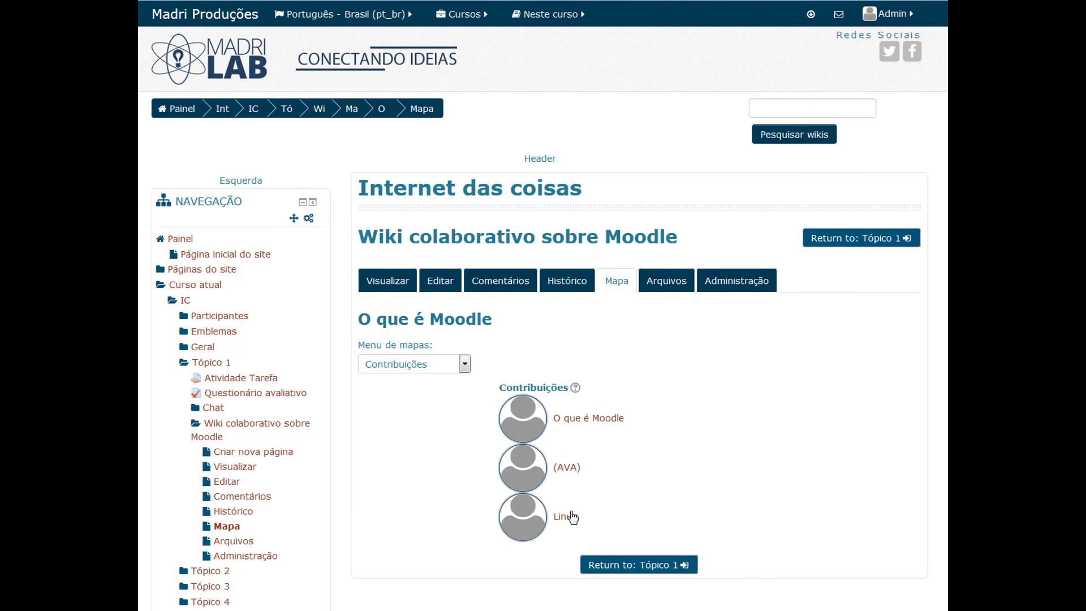
pyautogui.click(465, 364)
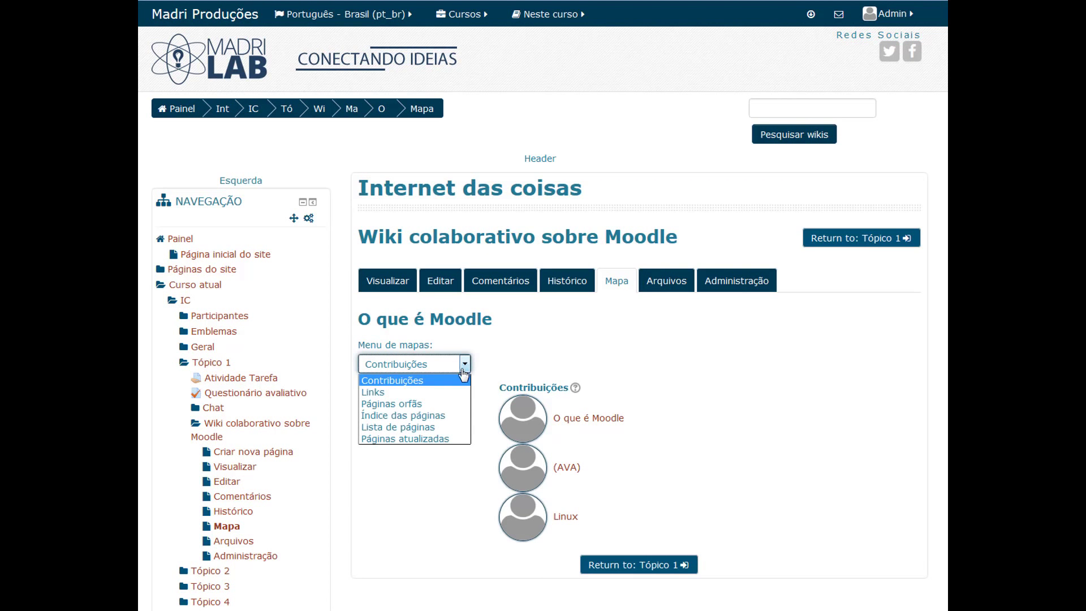
pyautogui.click(442, 394)
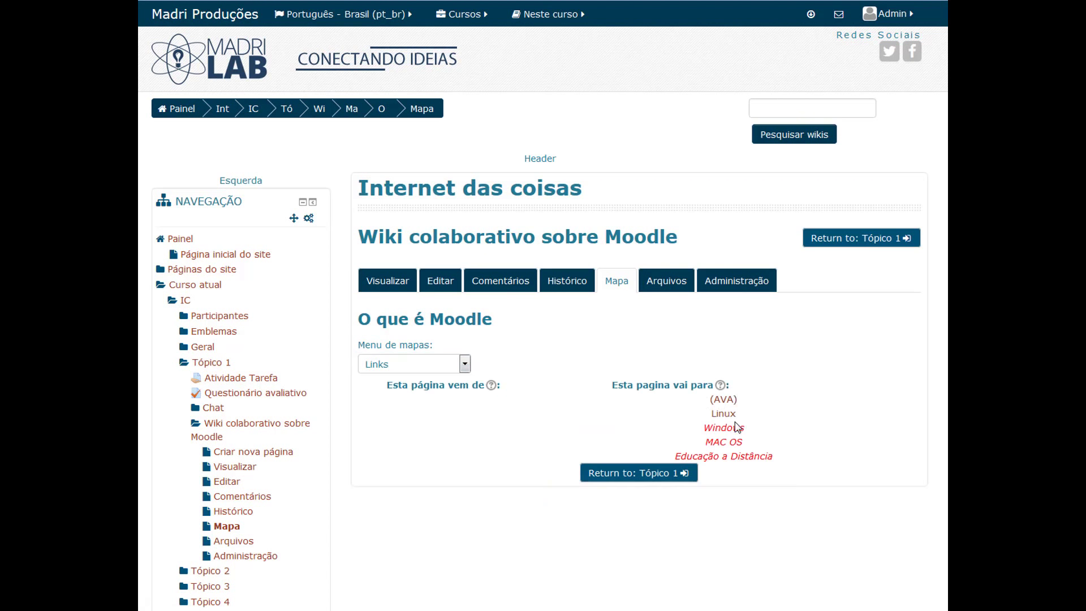
# Step: View the map's Índice das páginas and Páginas atualizadas listings
pyautogui.click(465, 363)
pyautogui.click(453, 419)
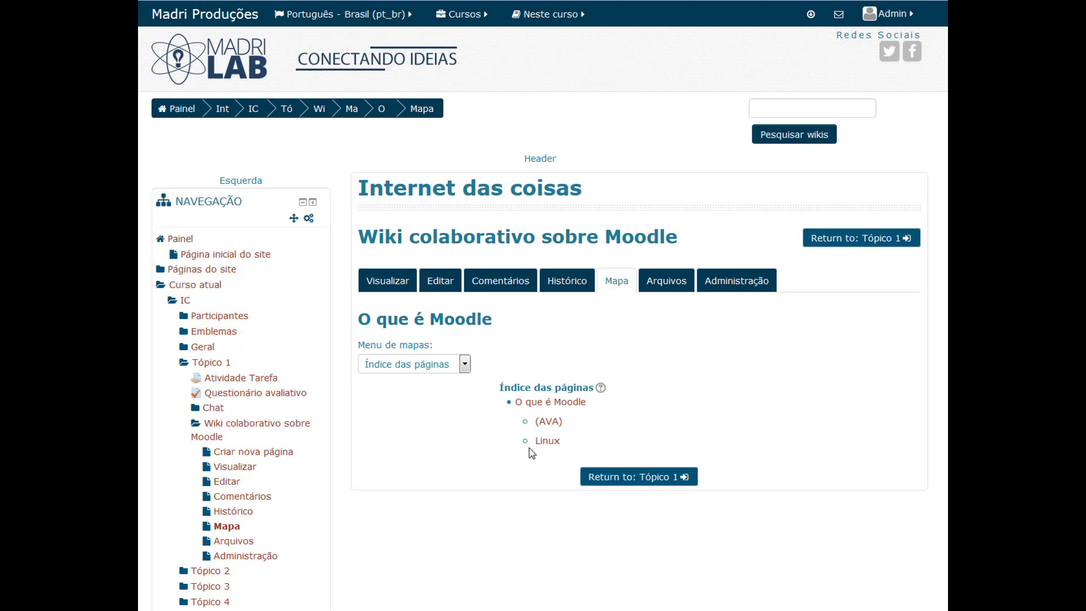
pyautogui.click(465, 364)
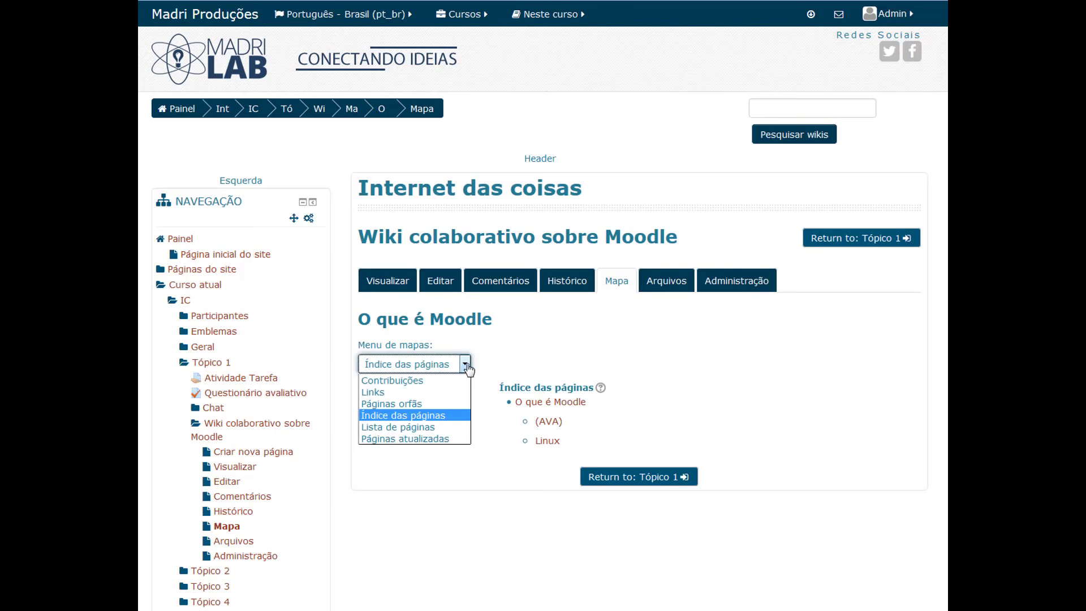
pyautogui.click(428, 439)
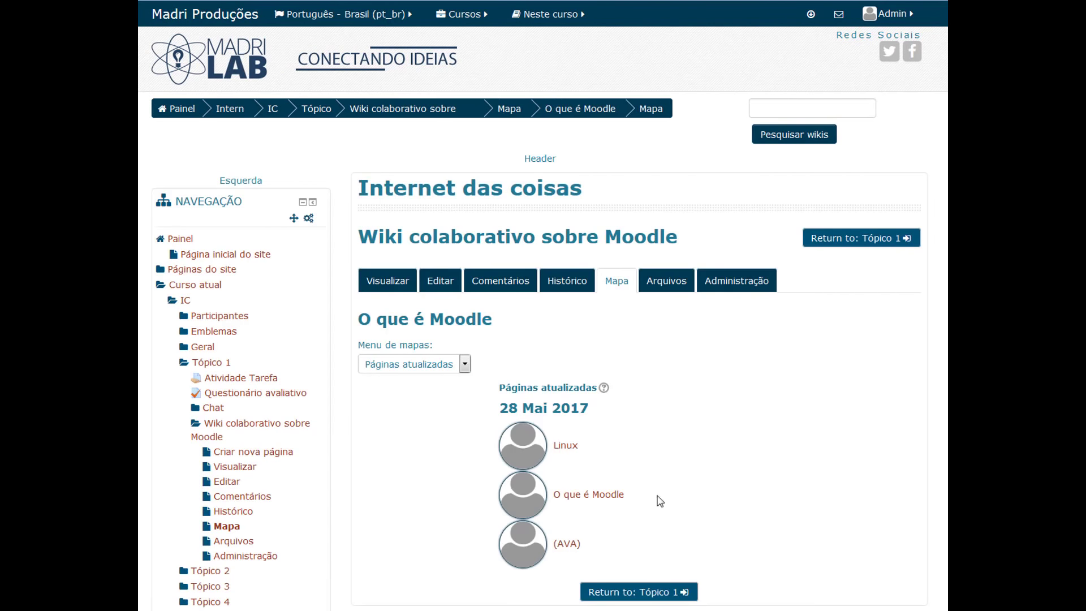
pyautogui.scroll(-3, 648, 504)
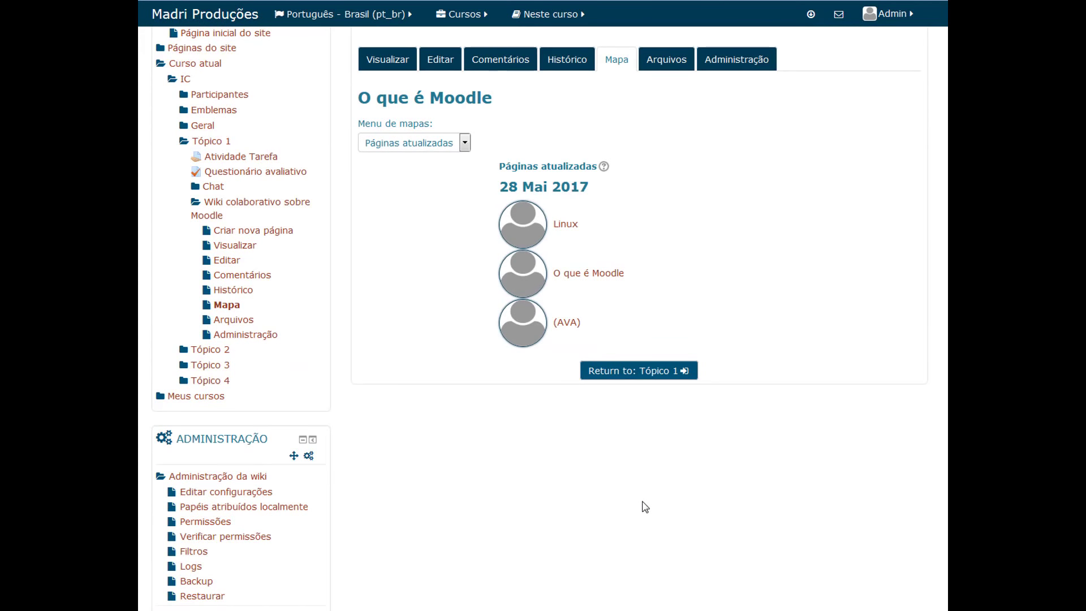
pyautogui.scroll(2, 645, 507)
pyautogui.scroll(1, 646, 507)
# Step: Look at the wiki's files and at the page and version removal options in its administration, without choosing another option
pyautogui.click(673, 283)
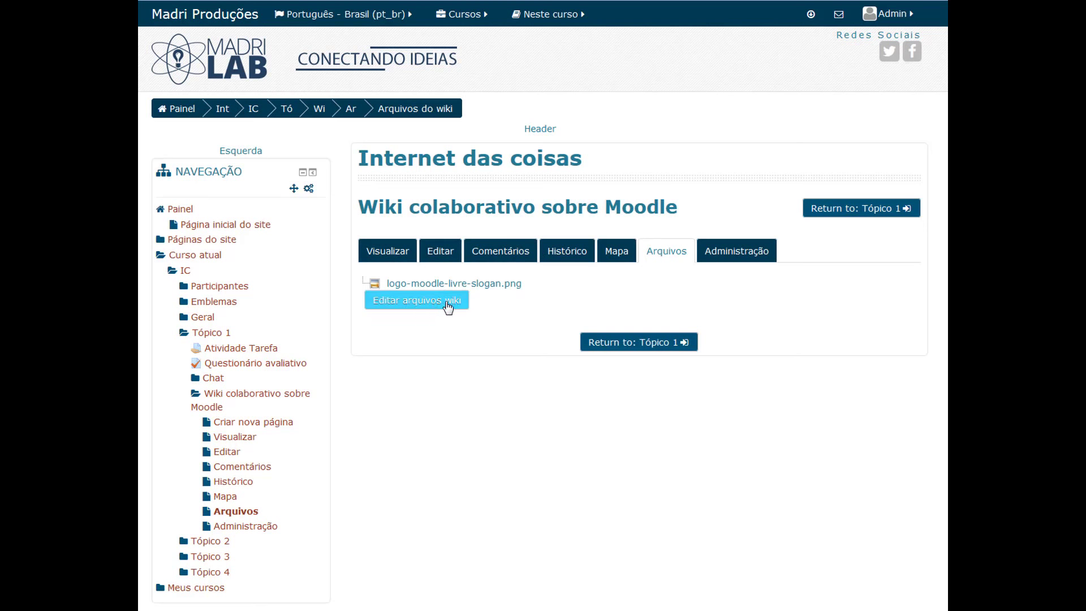
pyautogui.click(746, 249)
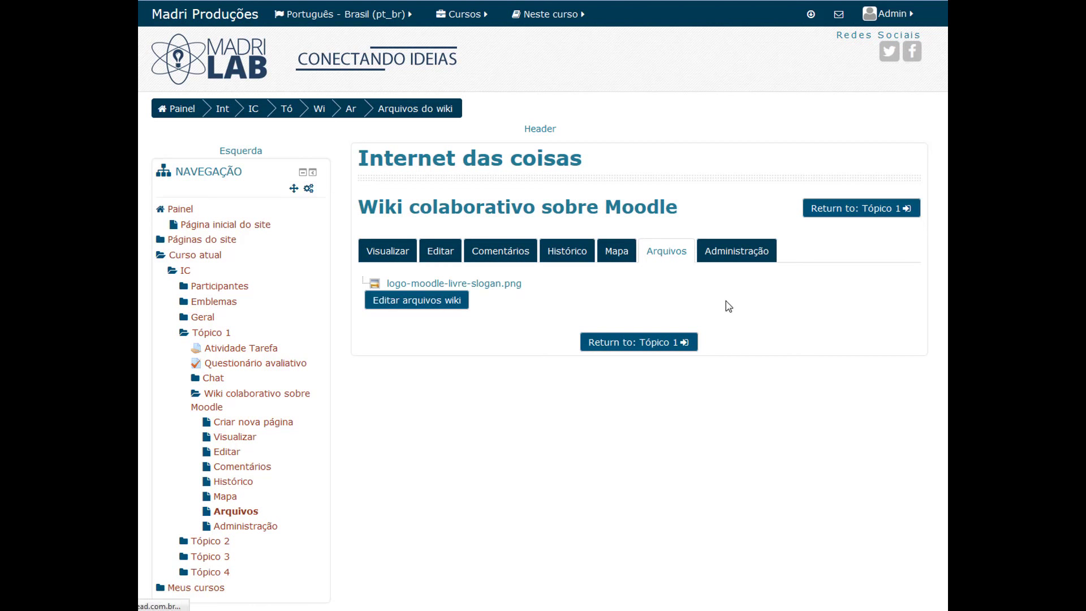
pyautogui.click(486, 218)
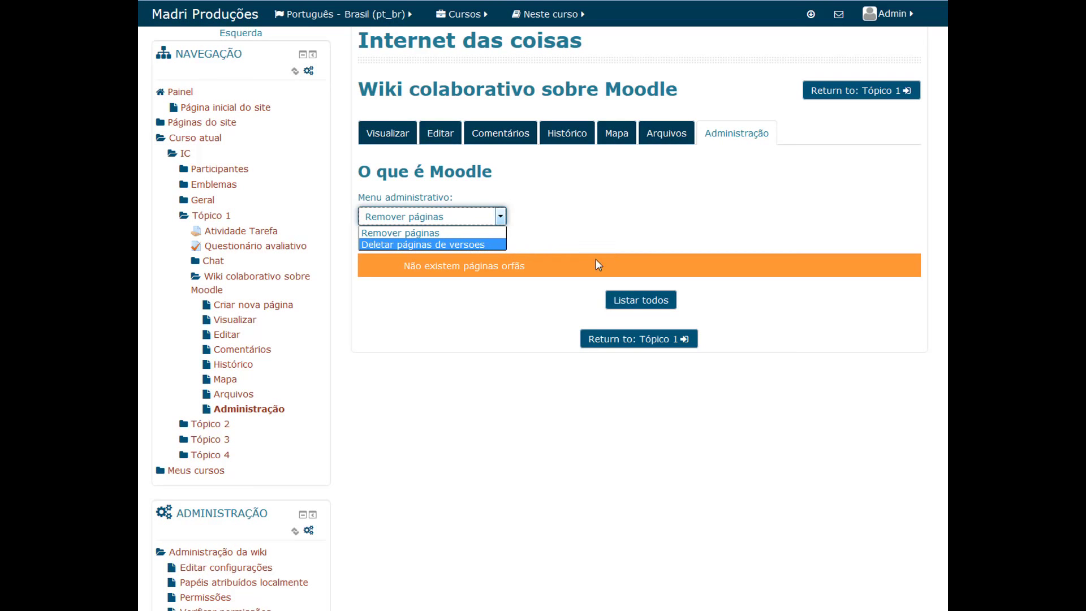
pyautogui.click(544, 392)
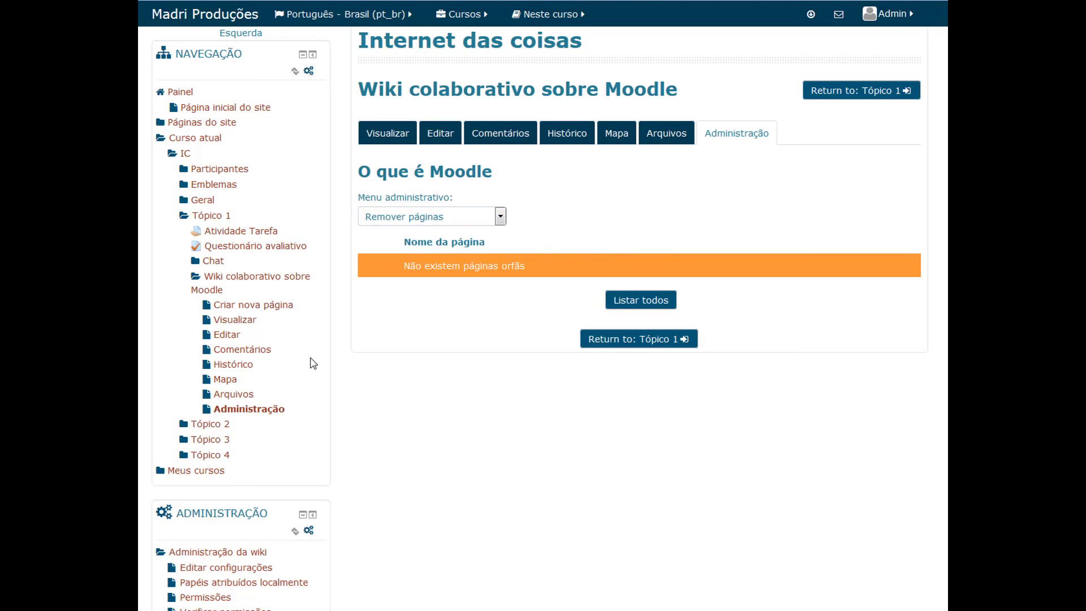